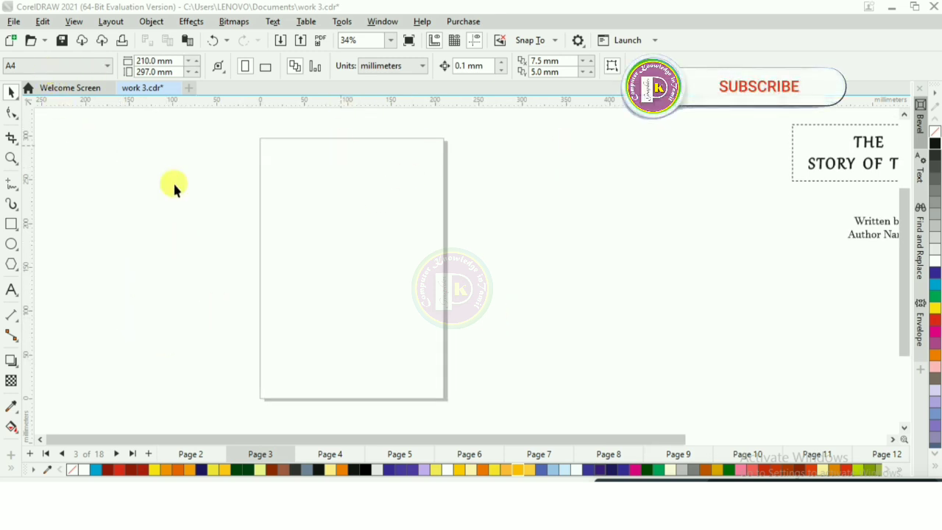
Step: Draw a 210 × 297 mm rectangle covering the page and import 1736126152722.jpg beside it at about 212 mm square
{"action": "left_click", "coordinate": [12, 227]}
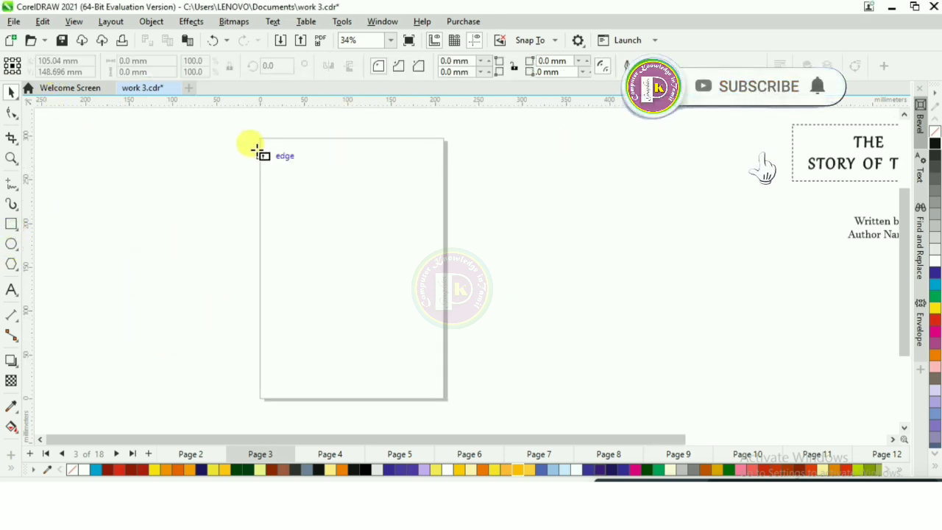
{"action": "left_click_drag", "start_coordinate": [277, 142], "coordinate": [442, 399]}
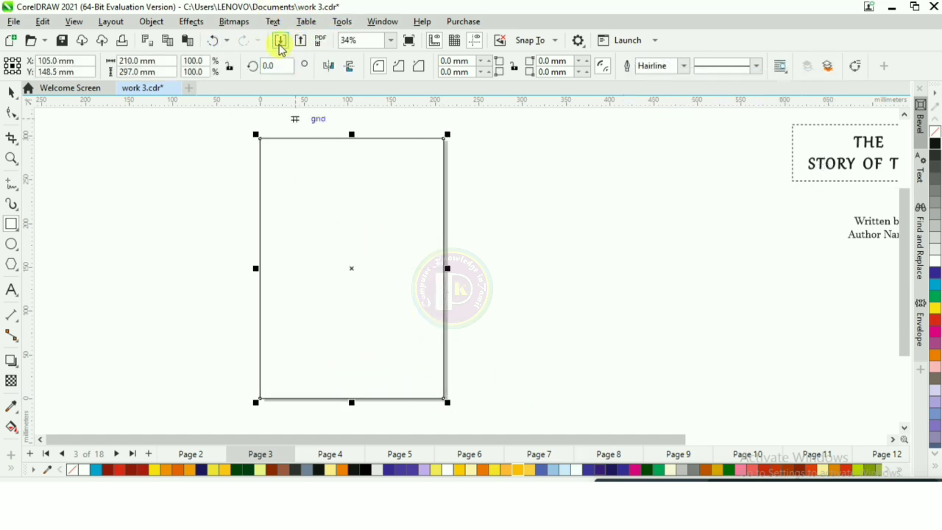
{"action": "left_click", "coordinate": [280, 41]}
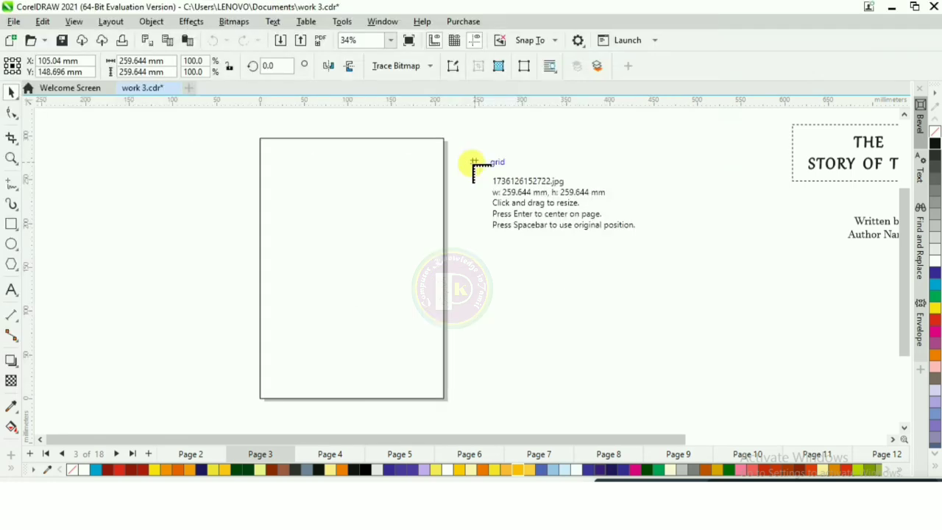
{"action": "left_click_drag", "start_coordinate": [475, 166], "coordinate": [660, 390]}
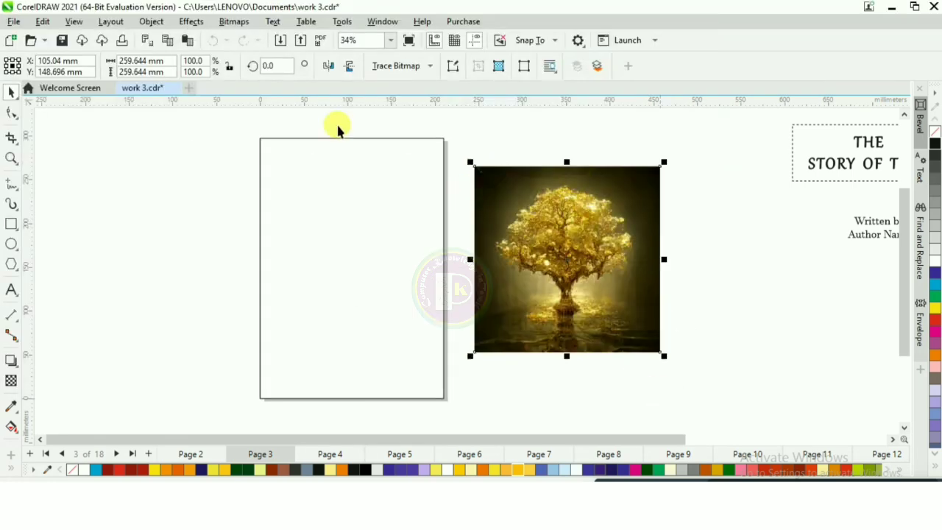
Step: Adjust the tree image with brightness -3, contrast 62 and intensity 17
{"action": "left_click", "coordinate": [181, 25]}
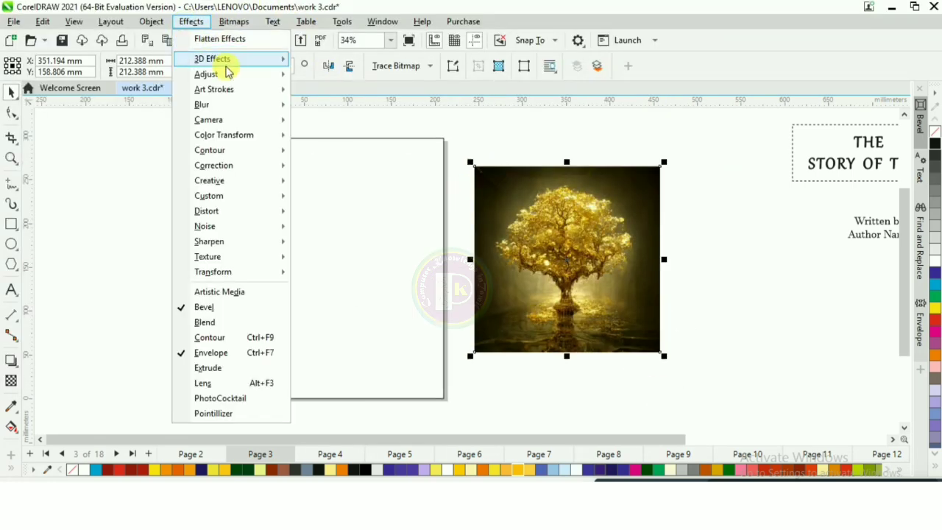
{"action": "mouse_move", "coordinate": [228, 75]}
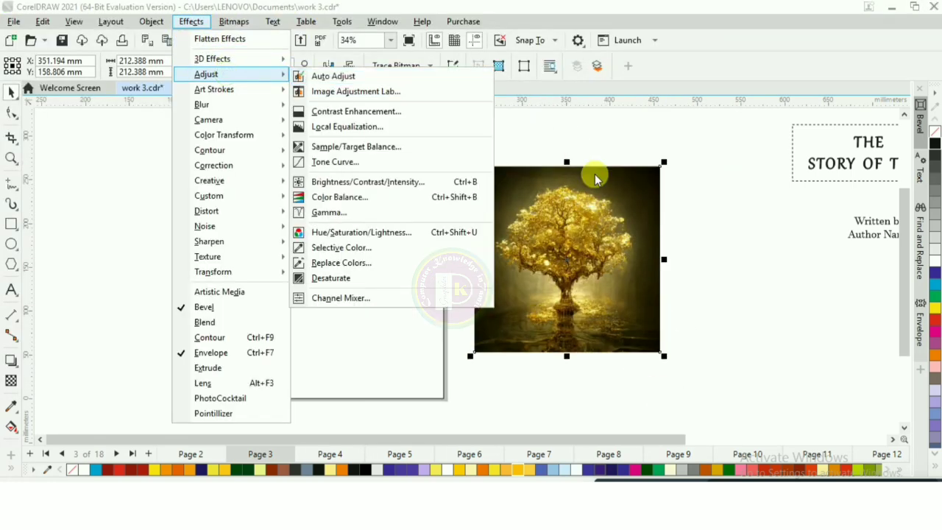
{"action": "left_click", "coordinate": [420, 181]}
{"action": "left_click_drag", "start_coordinate": [551, 185], "coordinate": [831, 190]}
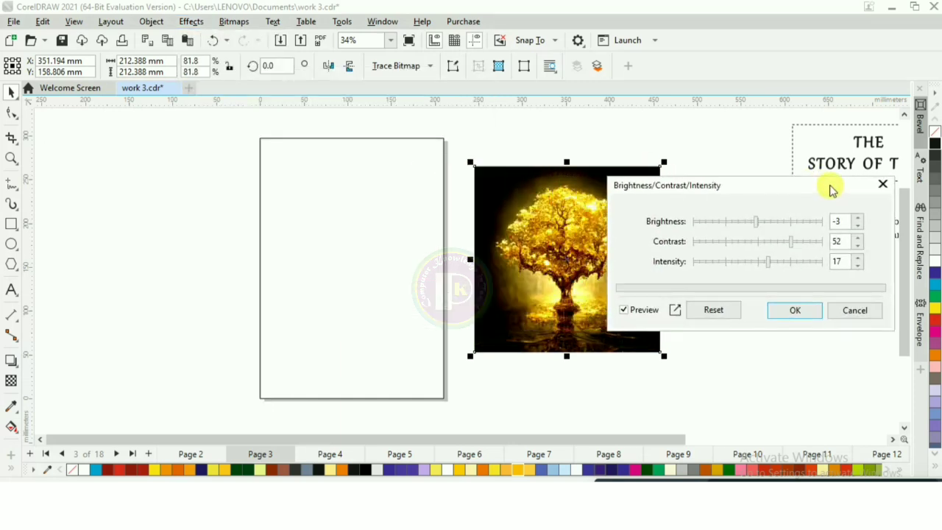
{"action": "left_click", "coordinate": [799, 243]}
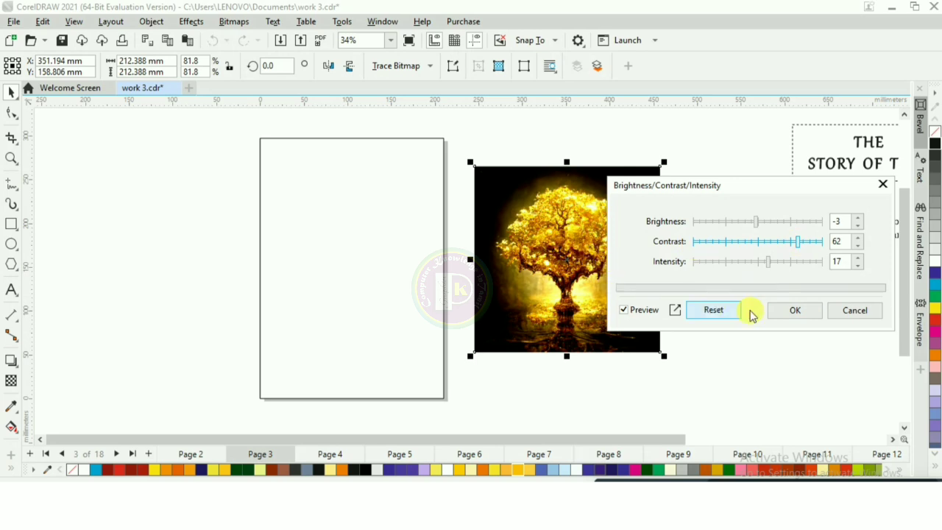
{"action": "left_click", "coordinate": [792, 314]}
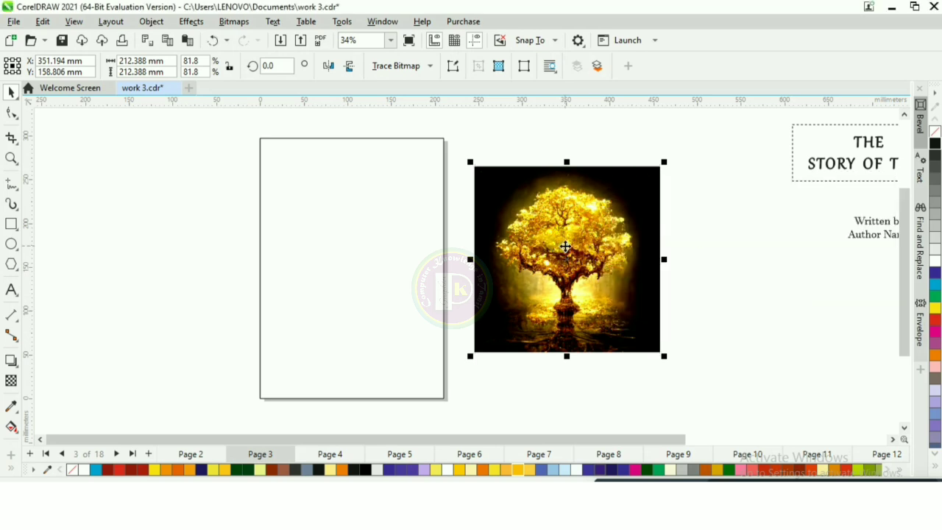
Step: Move the tree image onto the page, fit it to the 210 mm width, and fill the page rectangle behind it black
{"action": "left_click_drag", "start_coordinate": [564, 227], "coordinate": [353, 221]}
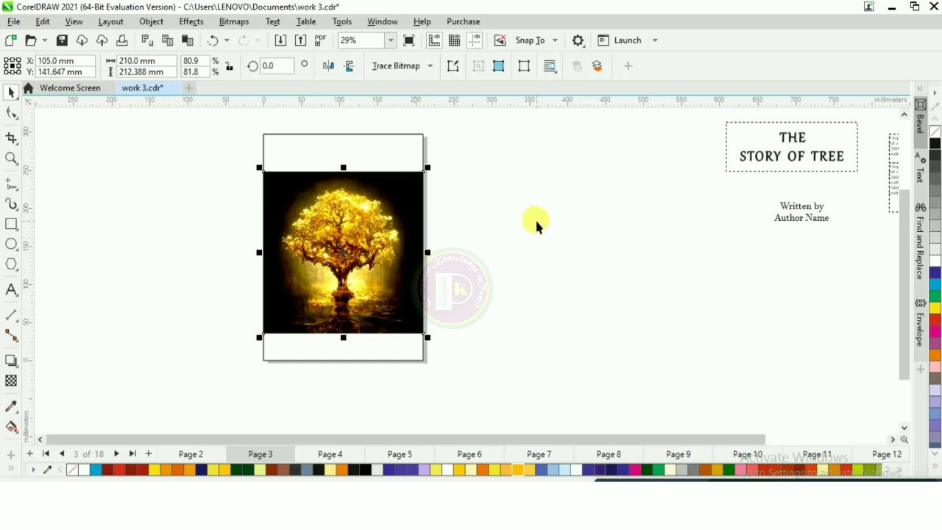
{"action": "key", "text": "Escape"}
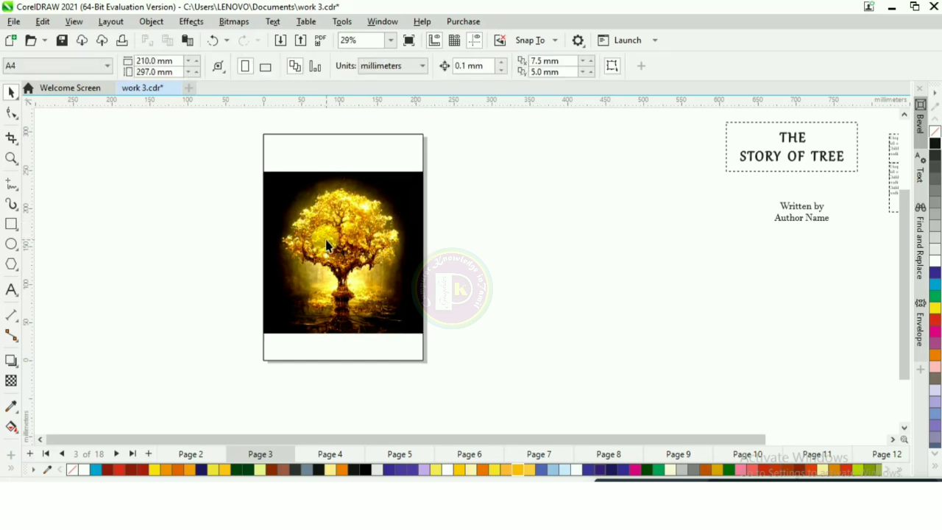
{"action": "left_click", "coordinate": [327, 247]}
{"action": "left_click", "coordinate": [354, 470]}
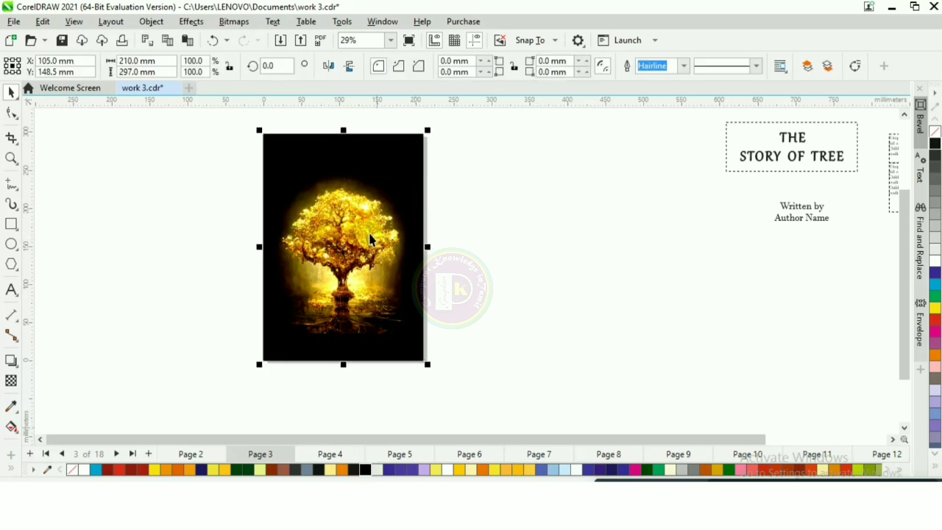
{"action": "left_click", "coordinate": [451, 246]}
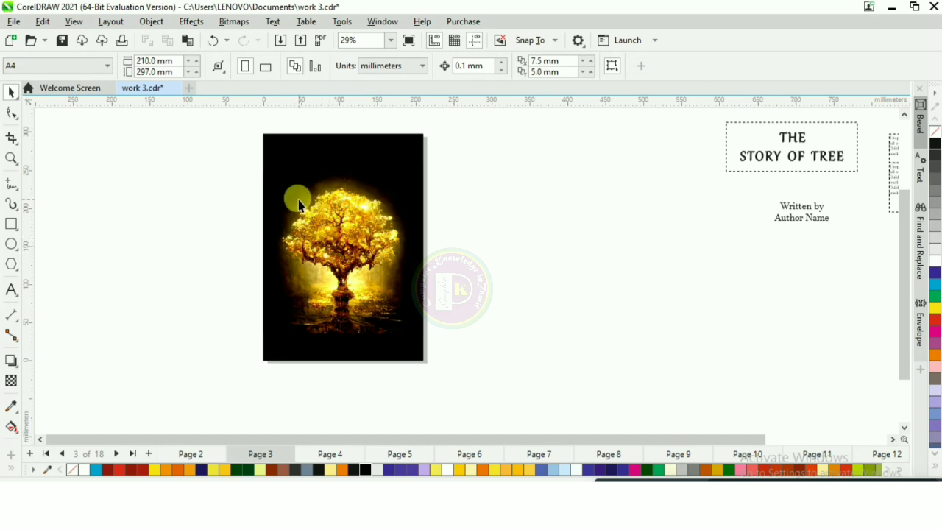
Step: Duplicate the black rectangle and tree image together, placing the copy to the left of the page
{"action": "left_click_drag", "start_coordinate": [477, 327], "coordinate": [479, 401]}
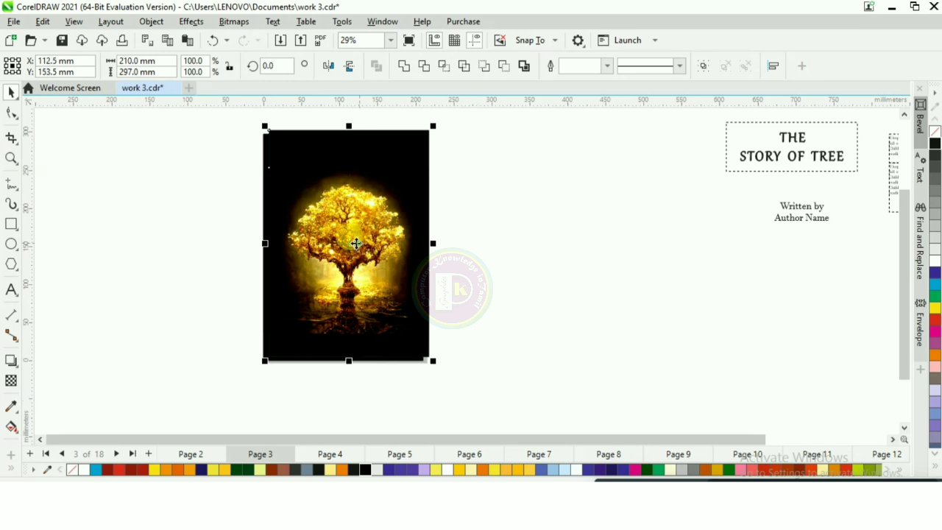
{"action": "left_click_drag", "start_coordinate": [348, 249], "coordinate": [162, 252]}
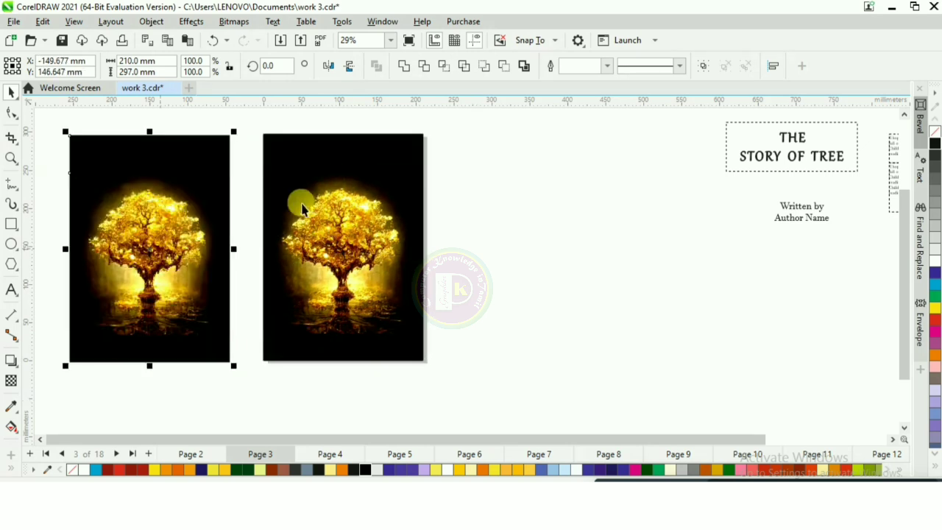
Step: Apply Color Balance to the copied tree image, setting Cyan -- Red to 99 across shadows, midtones and highlights
{"action": "left_click", "coordinate": [187, 232]}
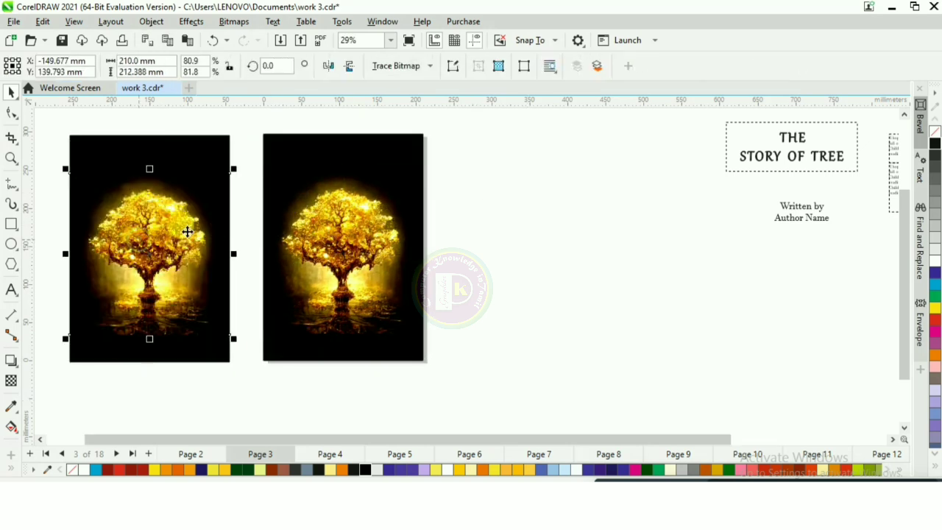
{"action": "left_click", "coordinate": [185, 23]}
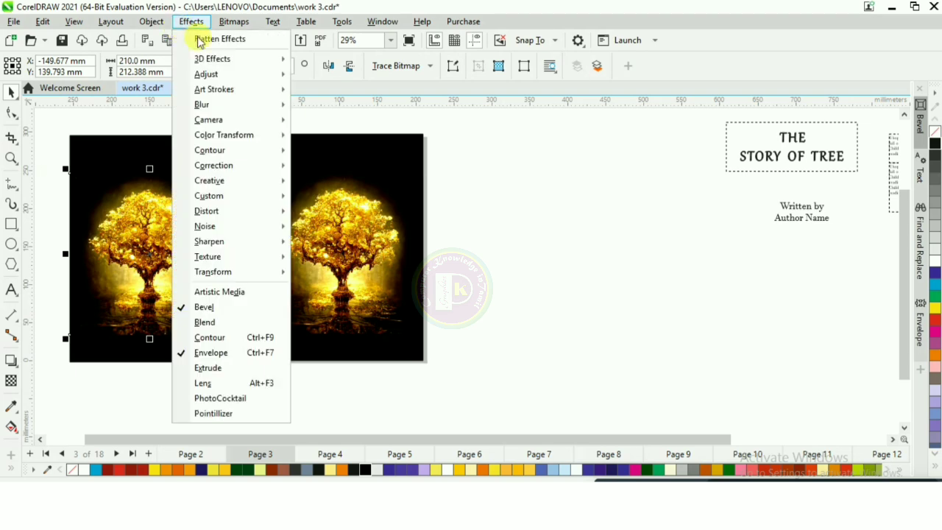
{"action": "mouse_move", "coordinate": [216, 78]}
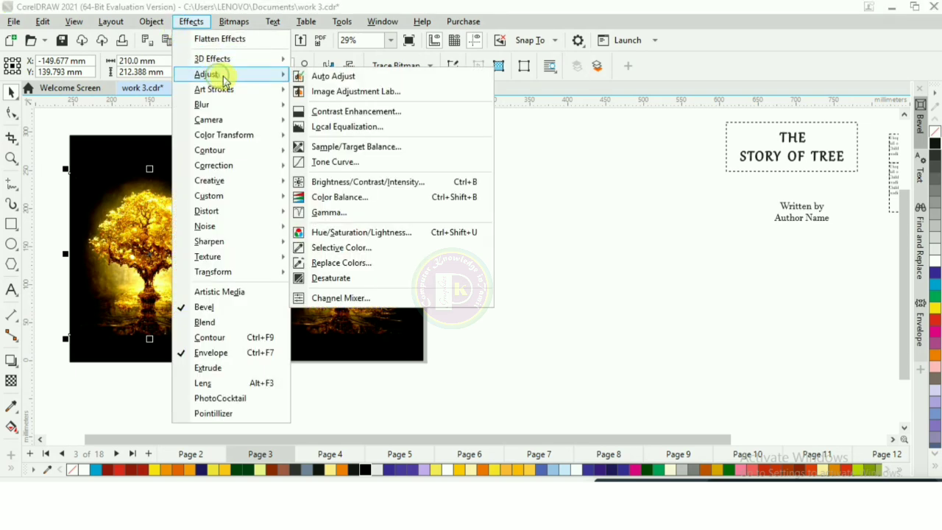
{"action": "left_click", "coordinate": [374, 198]}
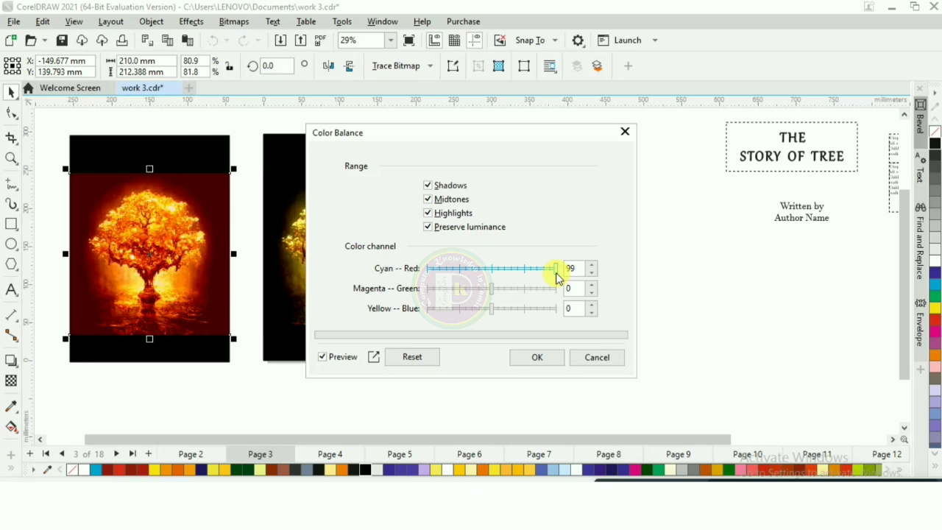
{"action": "left_click", "coordinate": [548, 360]}
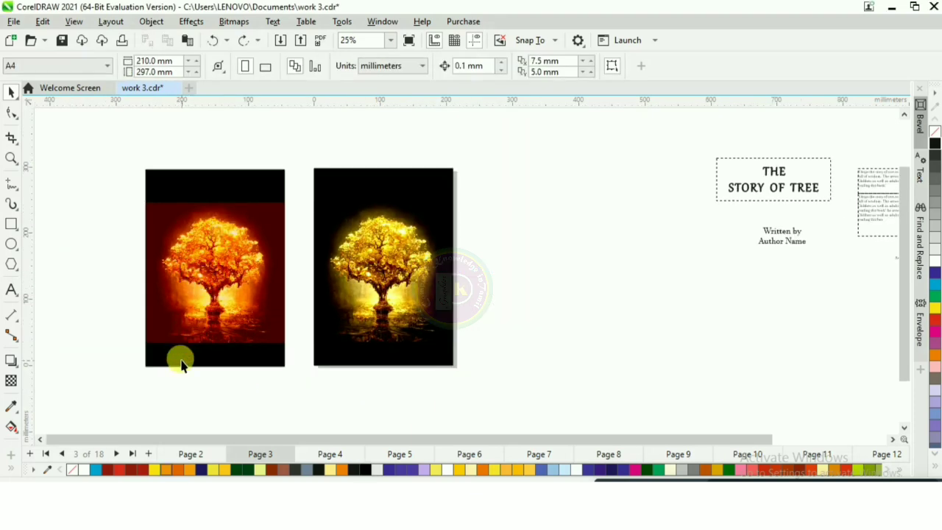
Step: Fill the copied background rectangle with a dark maroon shade that suits the red tree image
{"action": "left_click", "coordinate": [180, 362]}
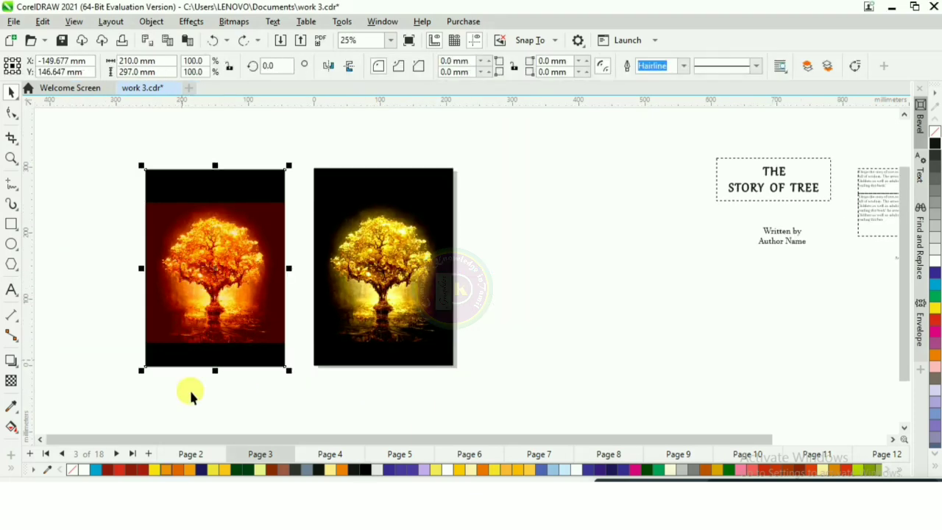
{"action": "left_click", "coordinate": [110, 475]}
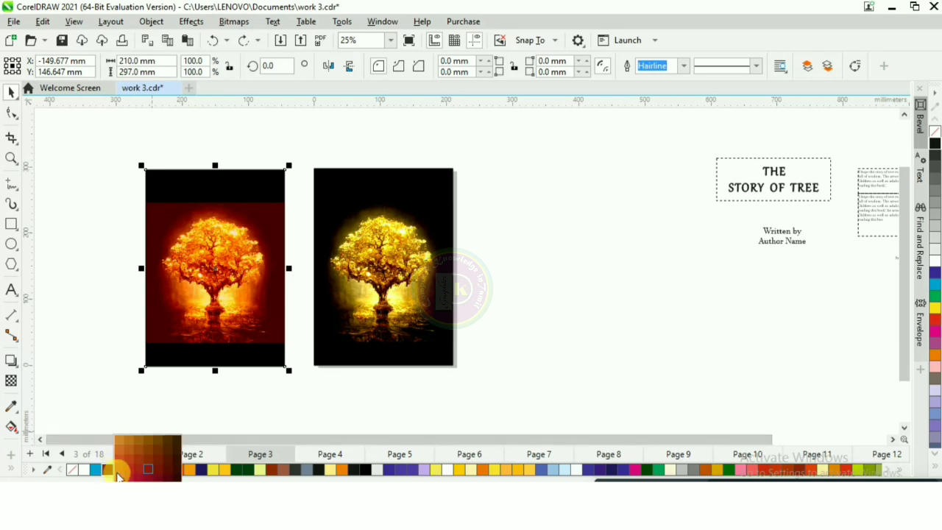
{"action": "left_click", "coordinate": [147, 468]}
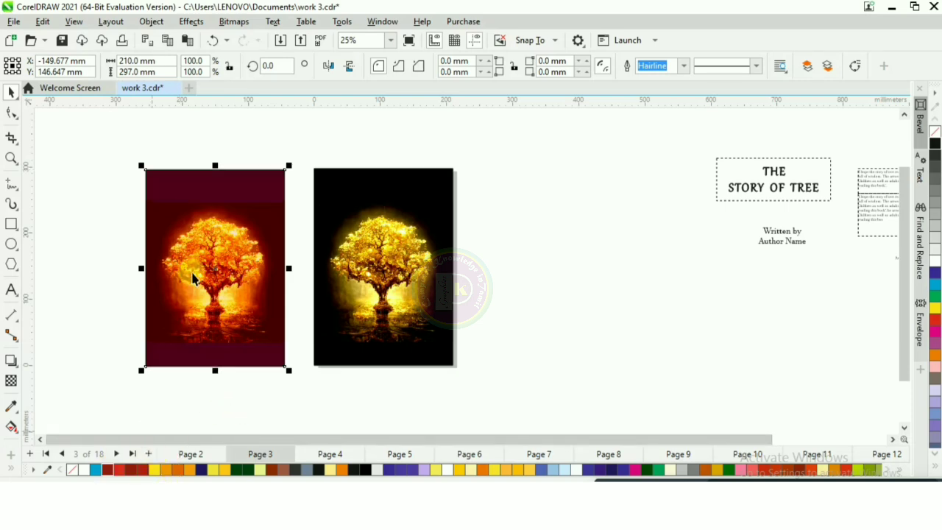
Step: Apply a vertical linear transparency running from the upper edge to the lower edge of the red tree image
{"action": "scroll", "coordinate": [193, 276], "scroll_direction": "up", "scroll_amount": 1}
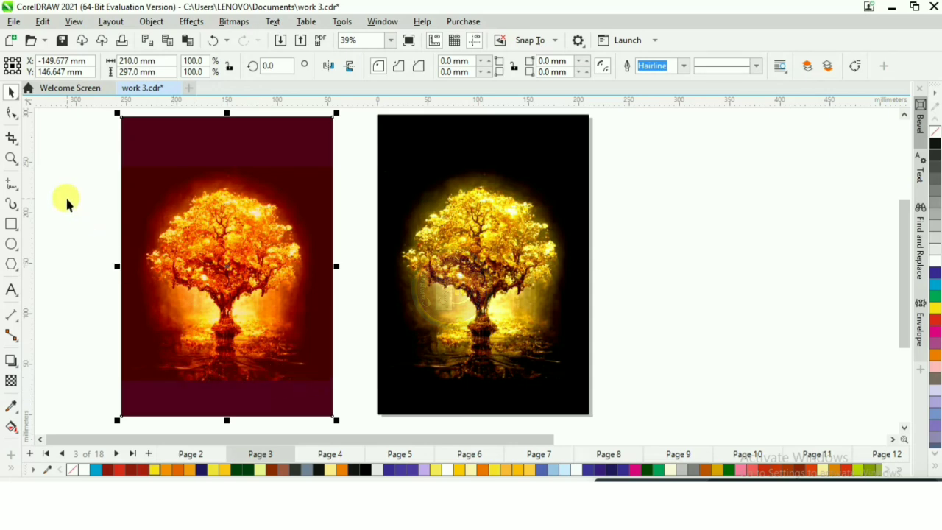
{"action": "left_click", "coordinate": [171, 168]}
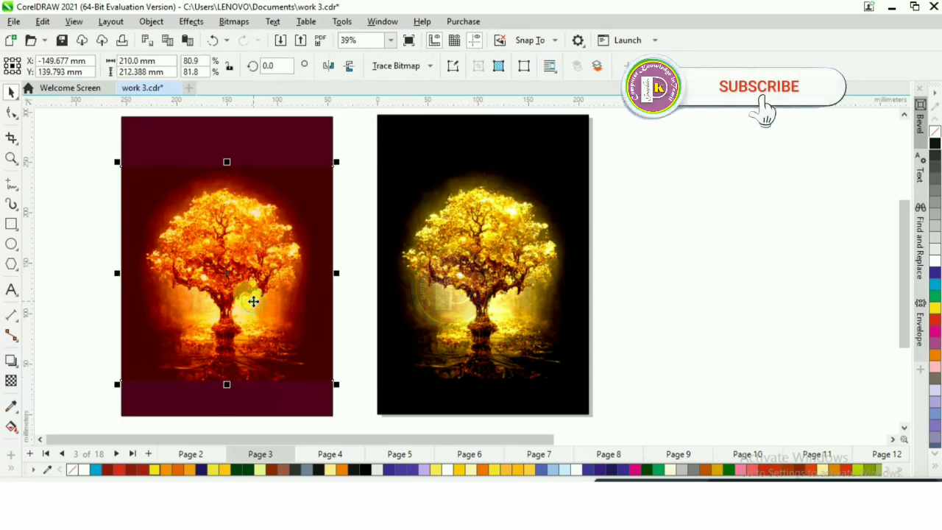
{"action": "left_click", "coordinate": [12, 382]}
{"action": "left_click", "coordinate": [223, 385]}
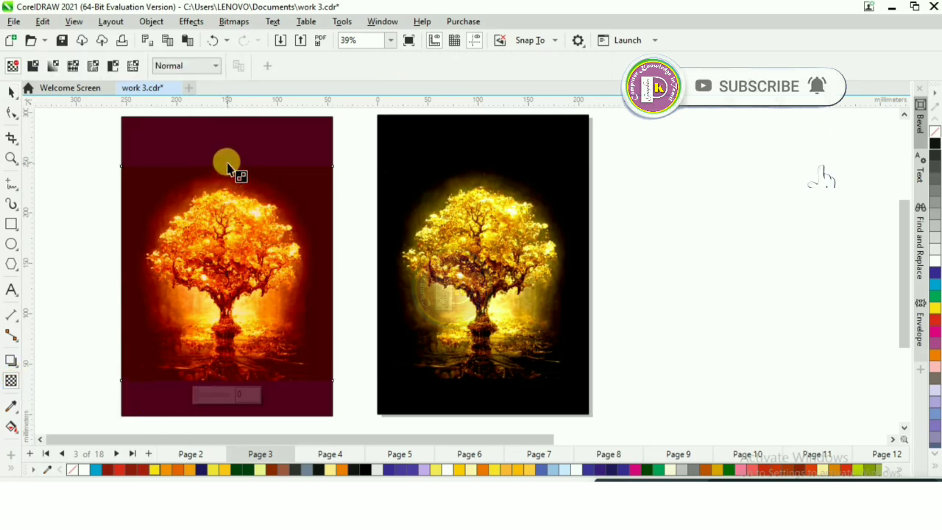
{"action": "left_click_drag", "start_coordinate": [227, 156], "coordinate": [227, 395]}
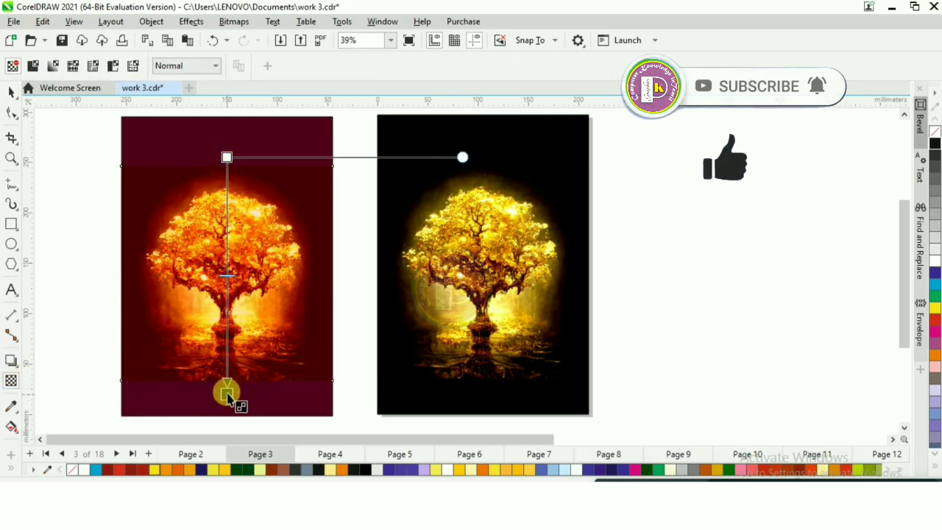
Step: Shorten the transparency gradient to a narrow band near the red image's lower edge, blending it into the maroon background
{"action": "left_click_drag", "start_coordinate": [227, 155], "coordinate": [226, 344]}
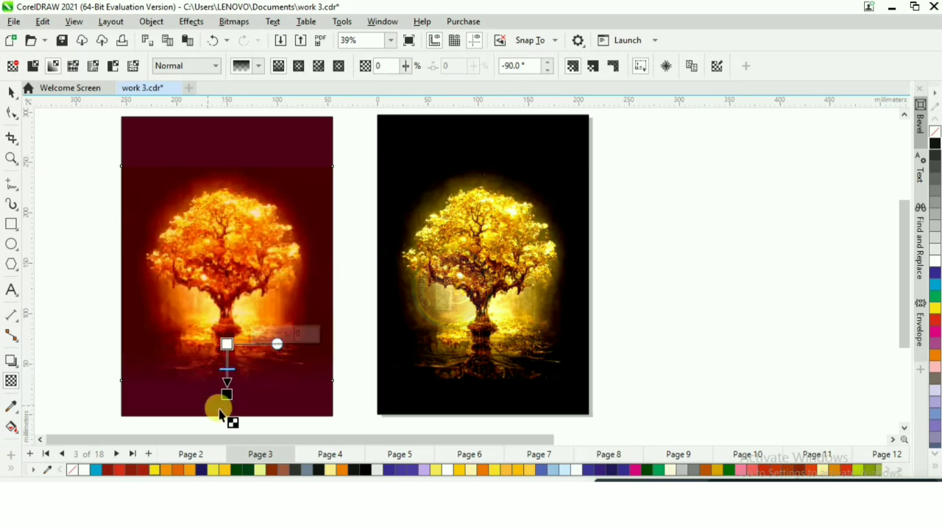
{"action": "left_click_drag", "start_coordinate": [226, 394], "coordinate": [227, 380]}
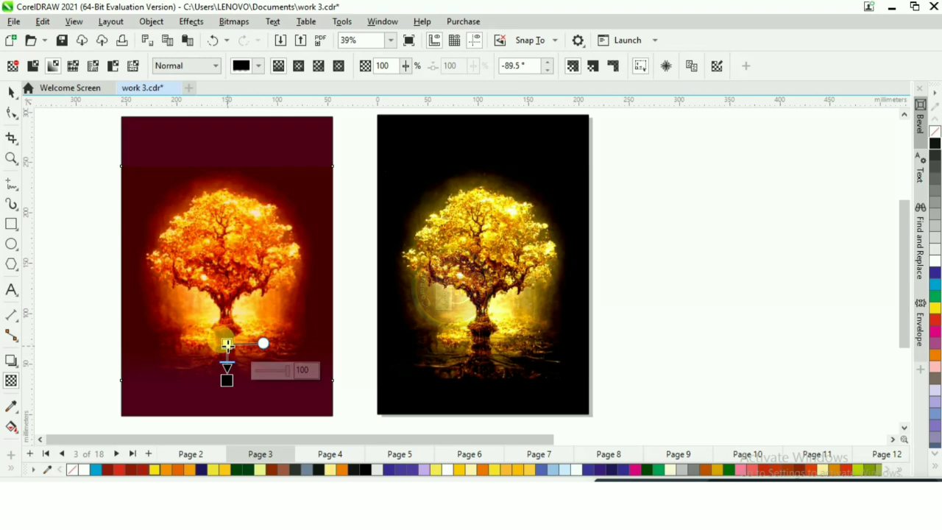
{"action": "left_click", "coordinate": [228, 379]}
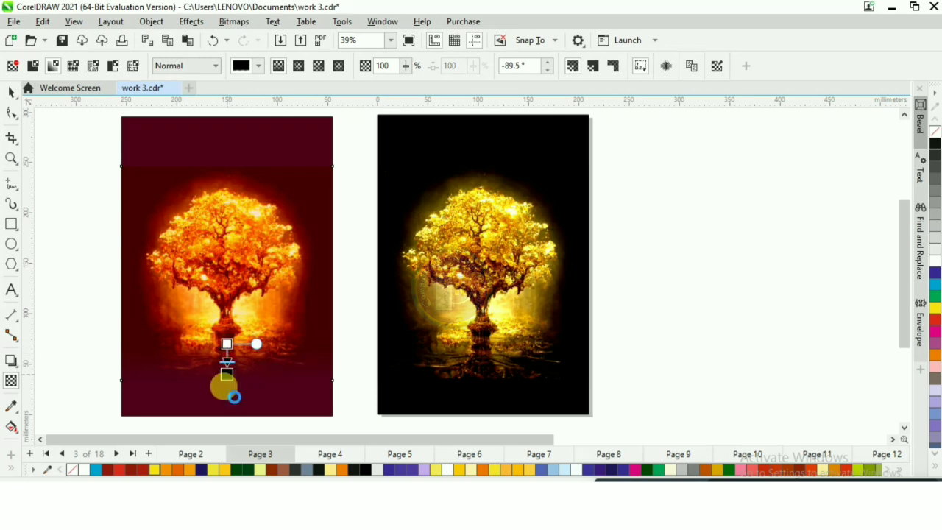
{"action": "scroll", "coordinate": [223, 368], "scroll_direction": "up", "scroll_amount": 3}
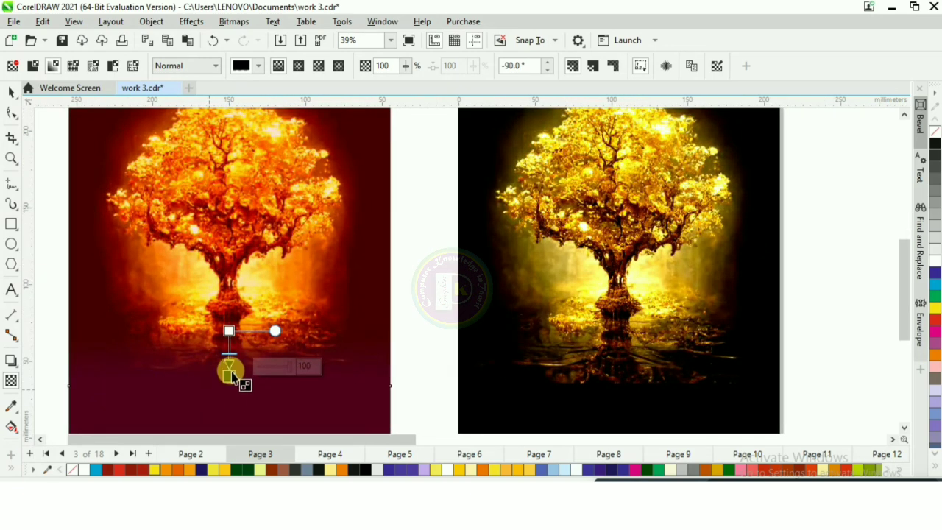
{"action": "left_click", "coordinate": [230, 355]}
{"action": "left_click_drag", "start_coordinate": [231, 354], "coordinate": [229, 371]}
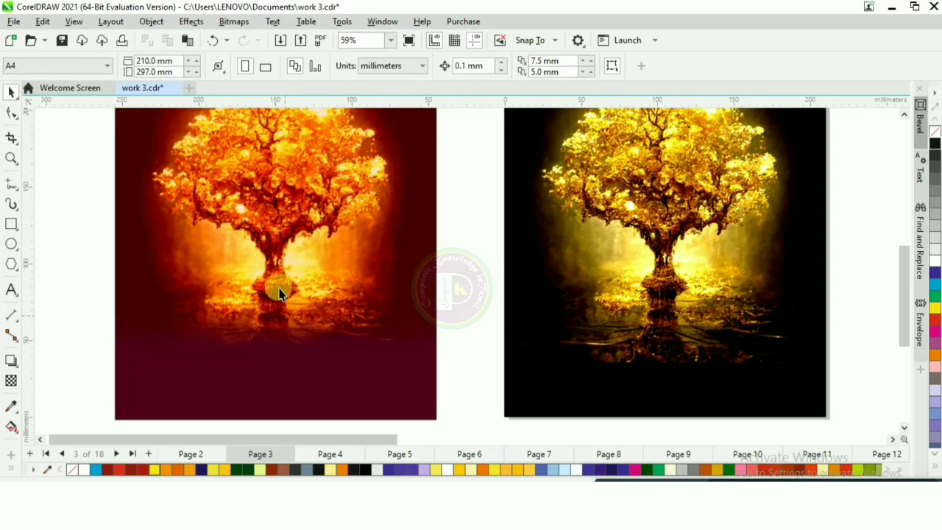
{"action": "scroll", "coordinate": [265, 370], "scroll_direction": "down", "scroll_amount": 3}
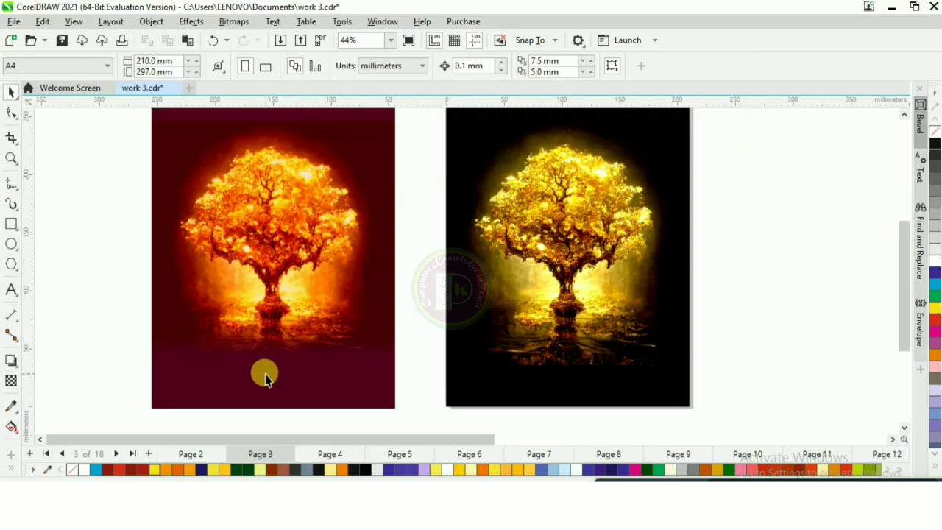
{"action": "scroll", "coordinate": [172, 270], "scroll_direction": "down", "scroll_amount": 4}
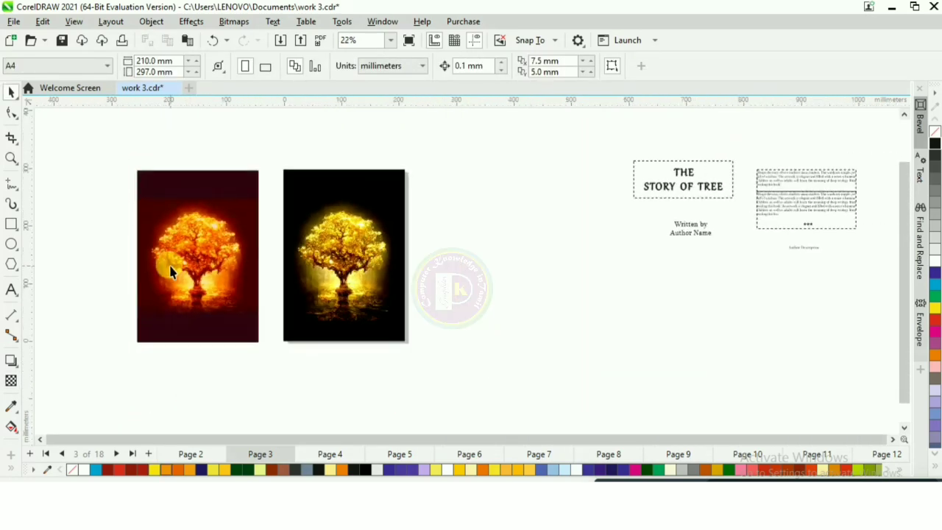
{"action": "scroll", "coordinate": [408, 180], "scroll_direction": "up", "scroll_amount": 2}
{"action": "scroll", "coordinate": [382, 177], "scroll_direction": "up", "scroll_amount": 2}
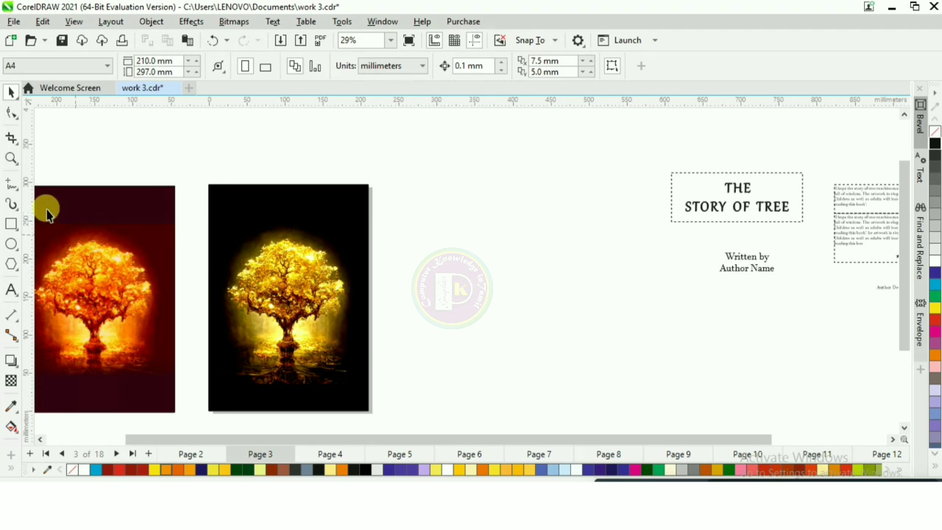
Step: Draw a border rectangle about 201 × 287 mm just inside the edges of the black cover page
{"action": "left_click", "coordinate": [11, 225]}
{"action": "left_click_drag", "start_coordinate": [211, 189], "coordinate": [366, 413]}
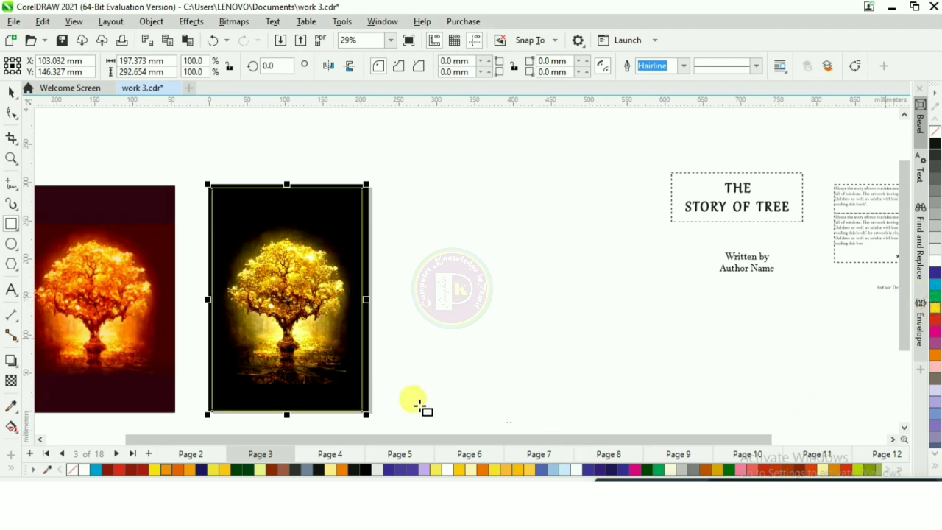
{"action": "scroll", "coordinate": [243, 404], "scroll_direction": "up", "scroll_amount": 4}
{"action": "mouse_move", "coordinate": [324, 398]}
{"action": "left_mouse_down"}
{"action": "mouse_move", "coordinate": [324, 387]}
{"action": "mouse_move", "coordinate": [321, 396]}
{"action": "left_mouse_up"}
{"action": "scroll", "coordinate": [318, 400], "scroll_direction": "down", "scroll_amount": 5}
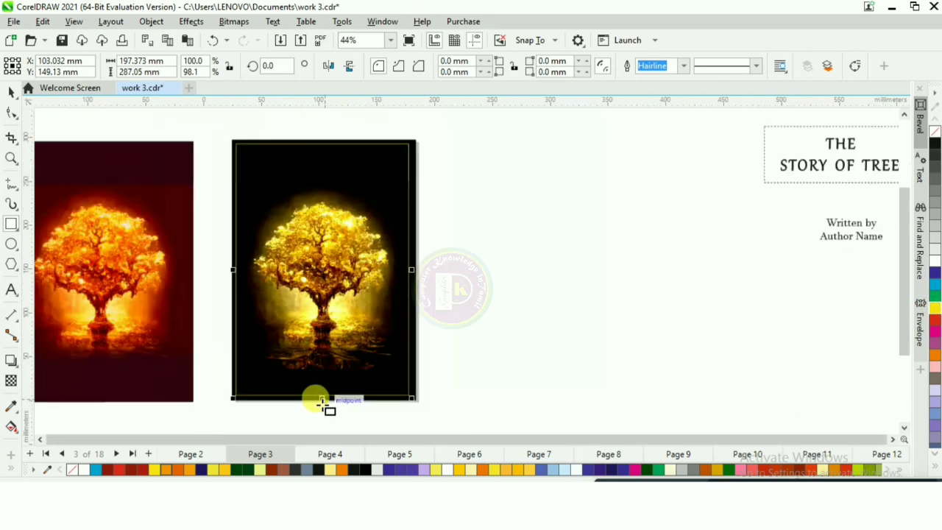
{"action": "scroll", "coordinate": [450, 281], "scroll_direction": "up", "scroll_amount": 1}
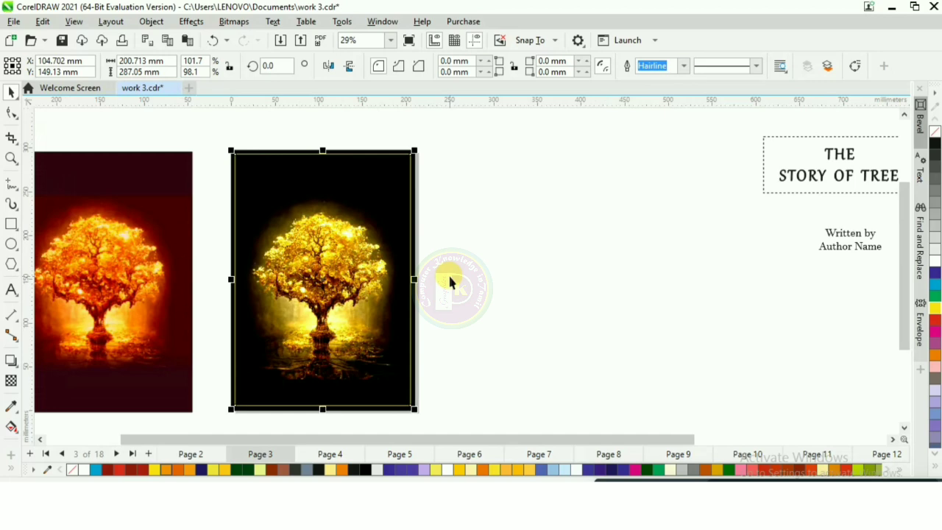
Step: Set the outline width of the cover's border rectangle to 4.0 pt
{"action": "left_click", "coordinate": [684, 66]}
{"action": "left_click", "coordinate": [652, 168]}
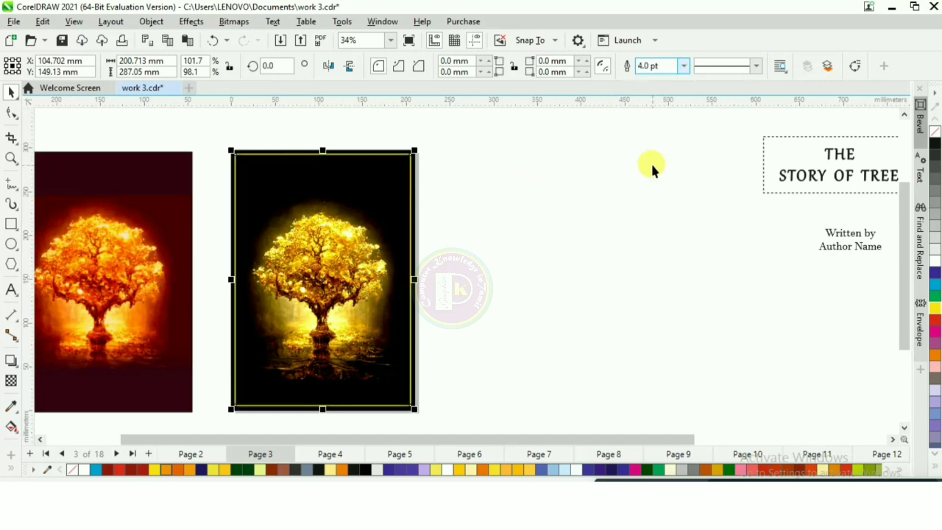
{"action": "left_click", "coordinate": [652, 169]}
Step: Import the black floral corner ornament image and place it beside the black cover, about 136 mm wide
{"action": "left_click", "coordinate": [281, 41]}
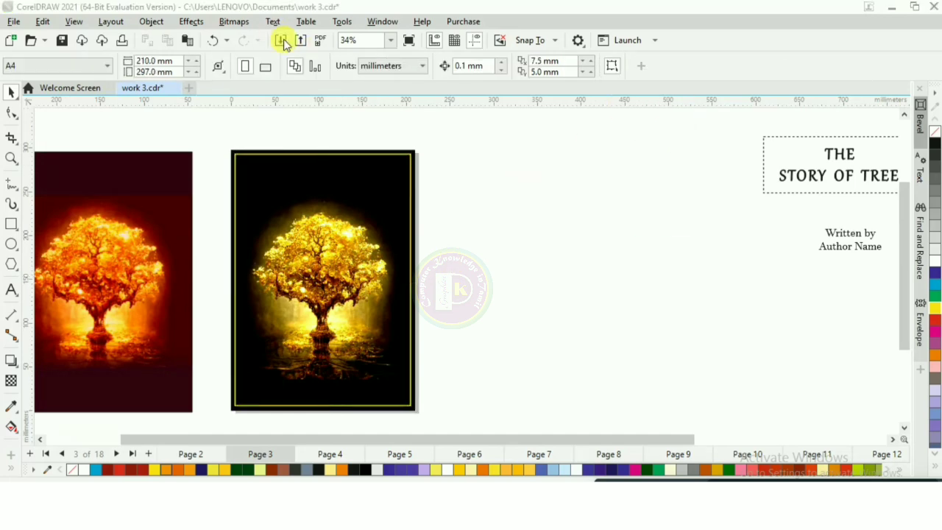
{"action": "double_click", "coordinate": [475, 234]}
{"action": "left_click_drag", "start_coordinate": [450, 161], "coordinate": [576, 325]}
Step: Vectorize the ornament image with a Clipart Outline Trace, removing the background color
{"action": "left_click", "coordinate": [234, 21]}
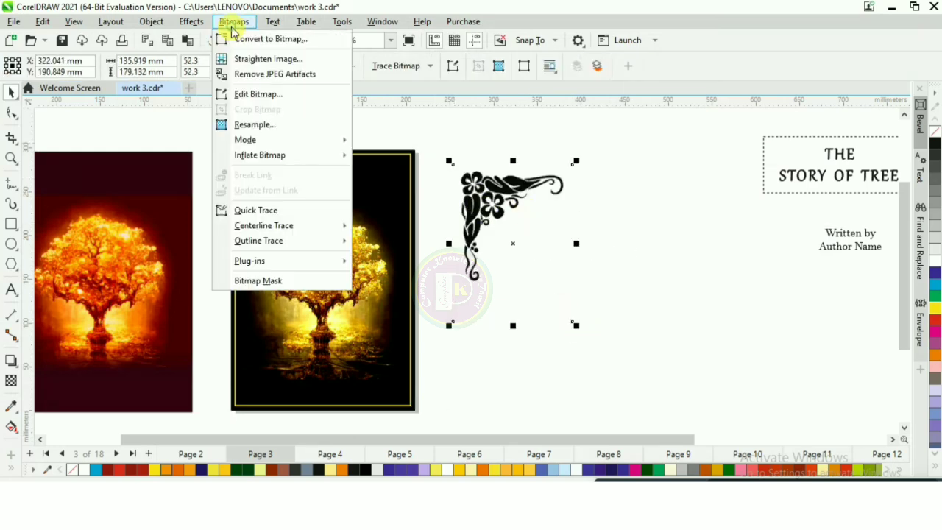
{"action": "mouse_move", "coordinate": [289, 246]}
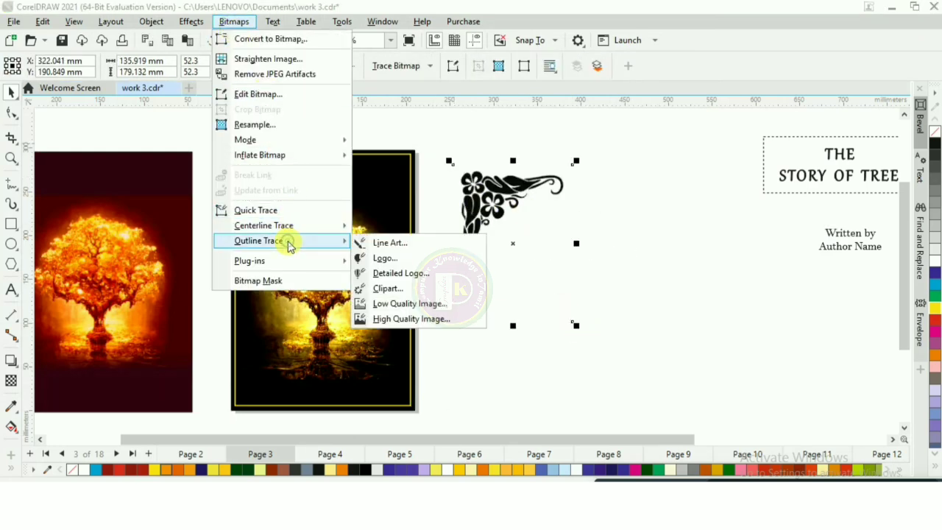
{"action": "left_click", "coordinate": [409, 288]}
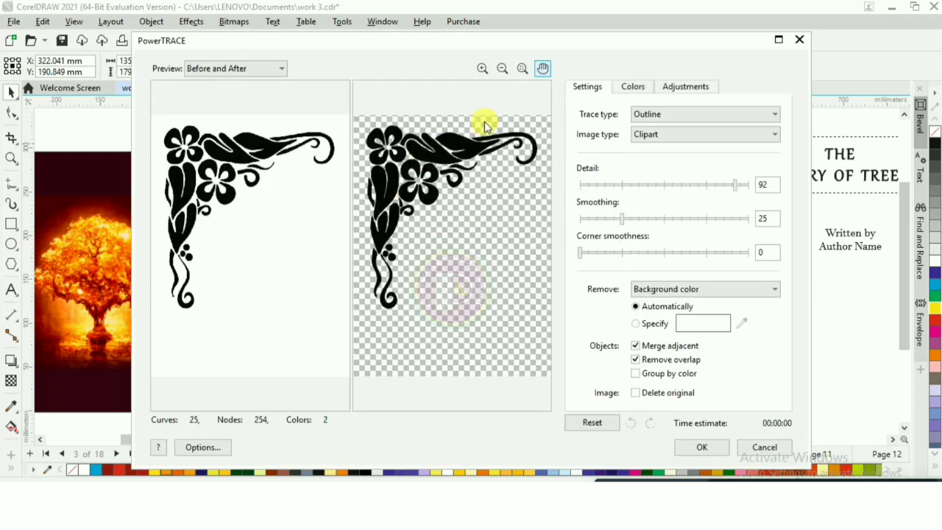
{"action": "left_click", "coordinate": [692, 443]}
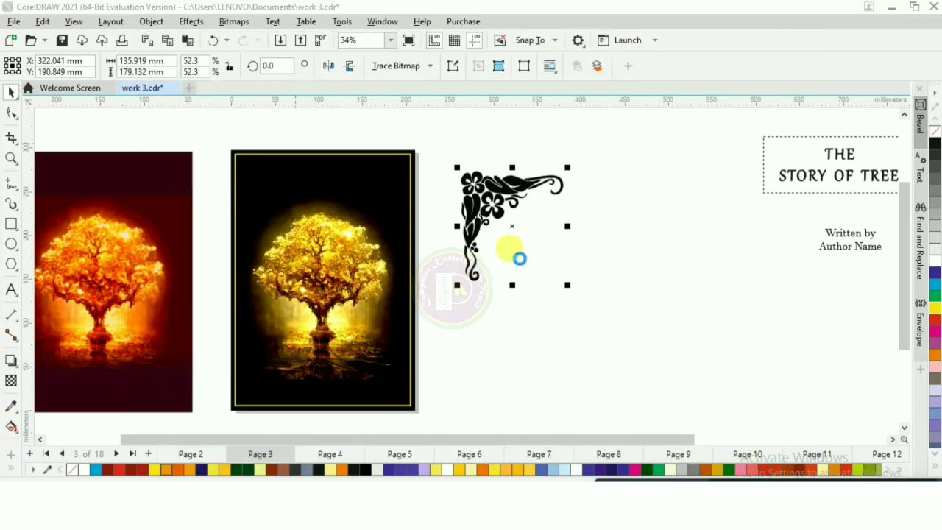
Step: Separate the traced ornament from its source bitmap, delete the bitmap and place the trace beside the cover
{"action": "left_click_drag", "start_coordinate": [464, 199], "coordinate": [374, 201]}
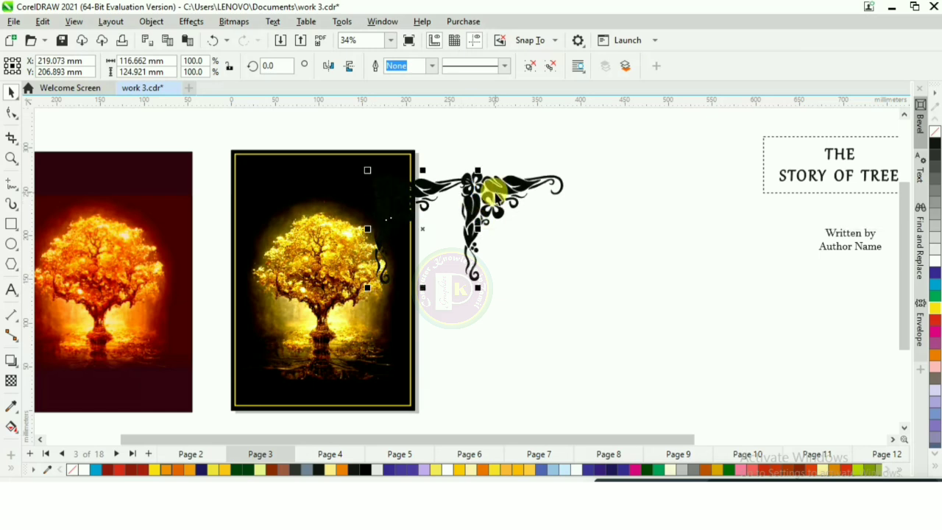
{"action": "left_click", "coordinate": [493, 192]}
{"action": "key", "text": "Delete"}
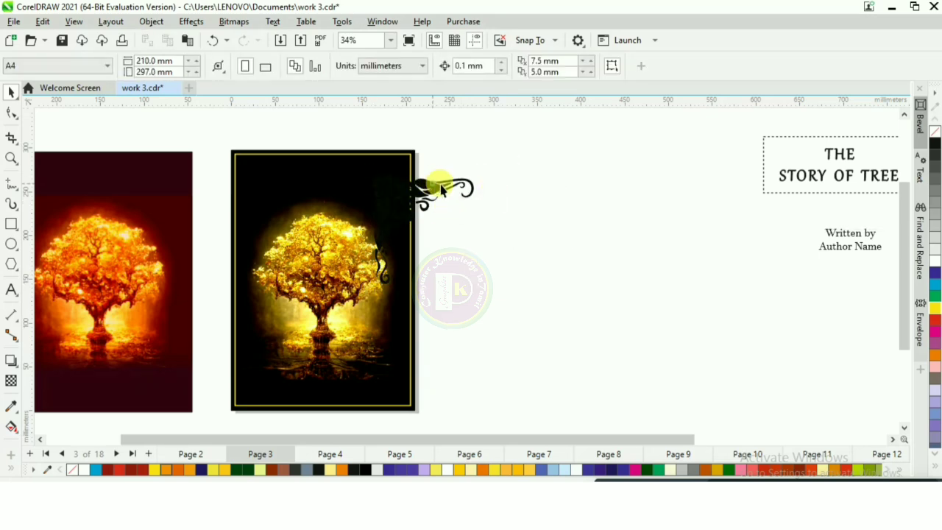
{"action": "left_click_drag", "start_coordinate": [441, 189], "coordinate": [478, 187]}
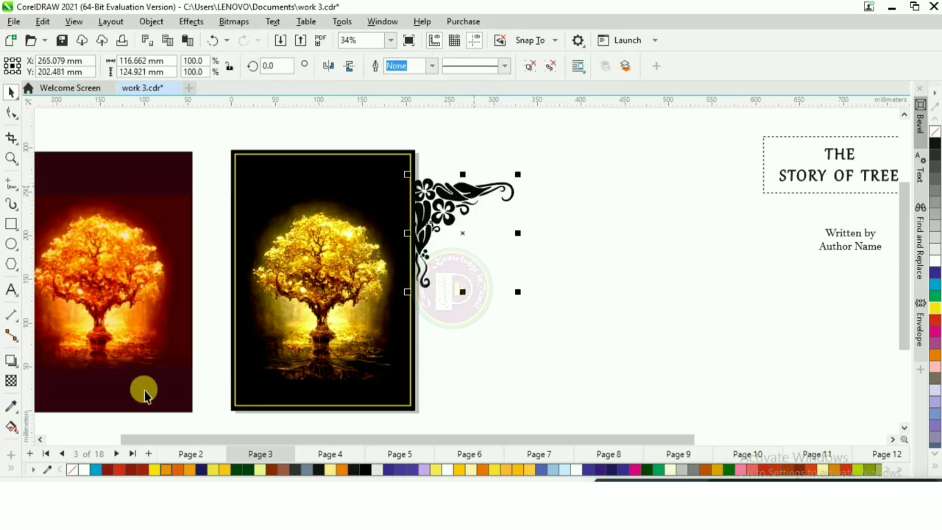
Step: Give the traced ornament a diagonal linear gradient from orange through pale yellow to golden yellow
{"action": "left_click", "coordinate": [11, 428]}
{"action": "left_click_drag", "start_coordinate": [429, 169], "coordinate": [513, 233]}
{"action": "scroll", "coordinate": [405, 162], "scroll_direction": "up", "scroll_amount": 1}
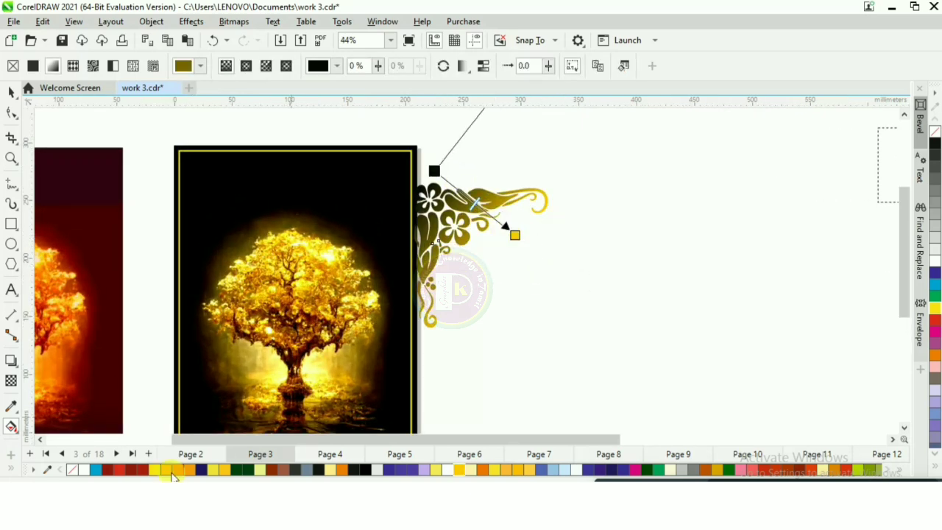
{"action": "double_click", "coordinate": [465, 196]}
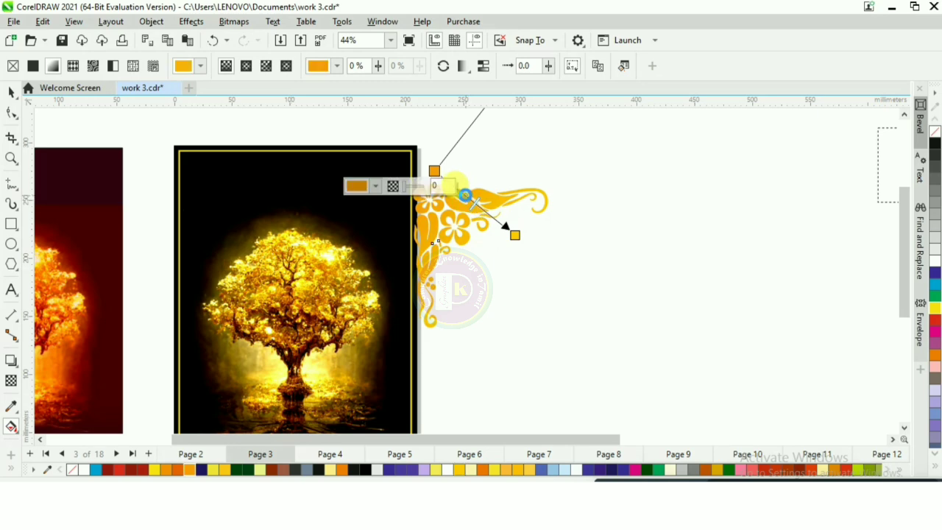
{"action": "left_click", "coordinate": [467, 469]}
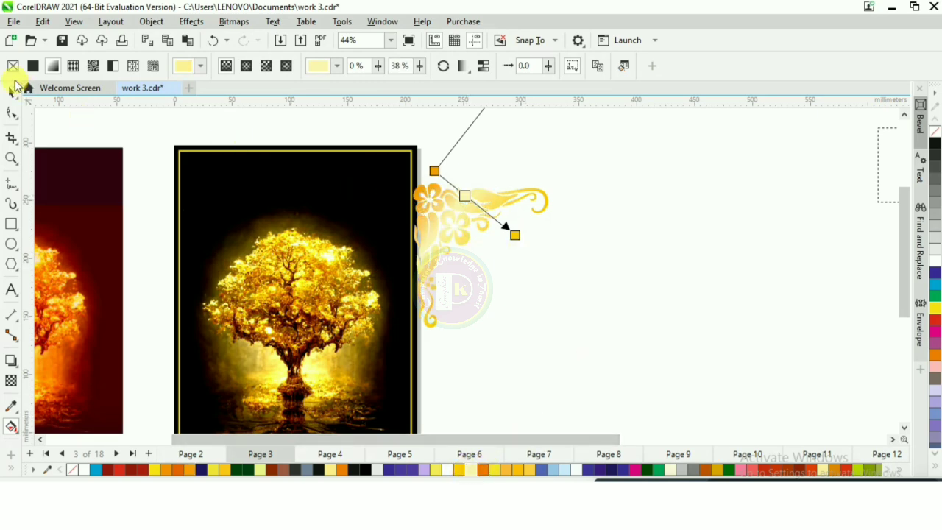
Step: Move the golden ornament into the cover frame's upper-left corner and scale it to 33.3%
{"action": "left_click", "coordinate": [11, 91]}
{"action": "left_click_drag", "start_coordinate": [473, 204], "coordinate": [239, 176]}
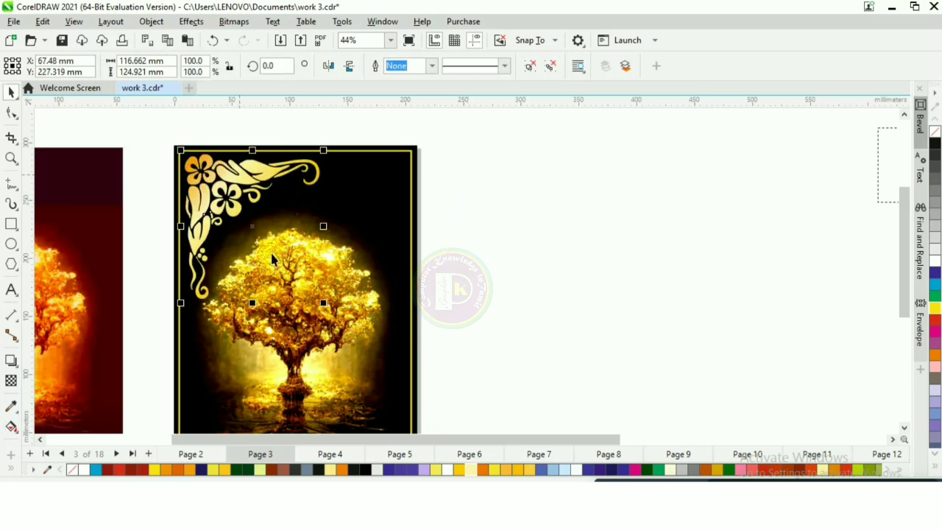
{"action": "left_click_drag", "start_coordinate": [324, 303], "coordinate": [278, 135]}
{"action": "scroll", "coordinate": [262, 196], "scroll_direction": "down", "scroll_amount": 2}
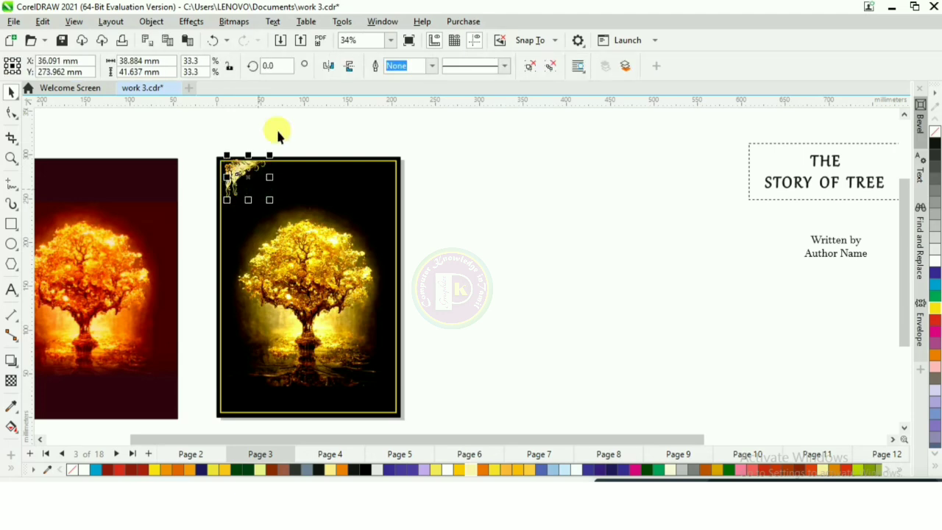
Step: Place a horizontally mirrored copy of the ornament in the cover frame's upper-right corner
{"action": "left_click", "coordinate": [329, 67]}
{"action": "left_click_drag", "start_coordinate": [345, 178], "coordinate": [390, 170]}
{"action": "scroll", "coordinate": [459, 205], "scroll_direction": "up", "scroll_amount": 1}
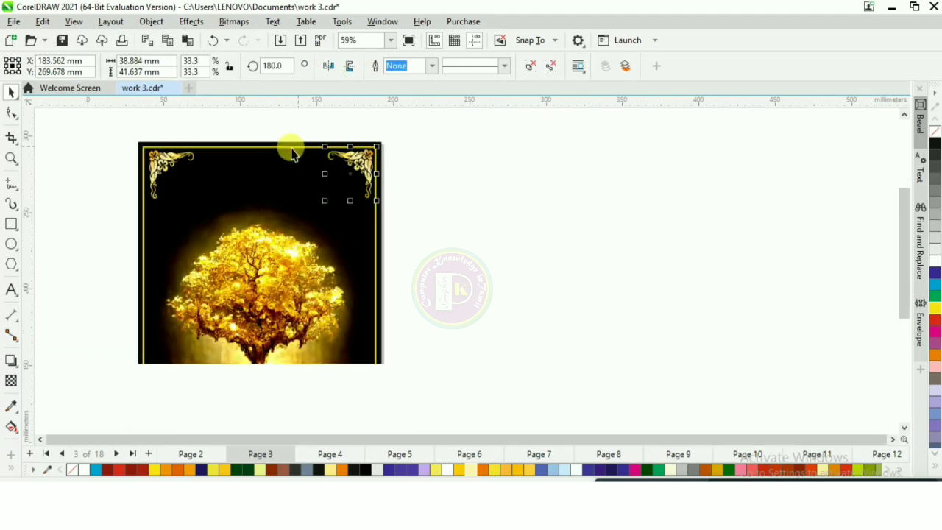
Step: Select both upper ornaments and nudge them right and up to fit the frame's upper corners
{"action": "left_click_drag", "start_coordinate": [116, 133], "coordinate": [443, 208]}
{"action": "scroll", "coordinate": [426, 195], "scroll_direction": "down", "scroll_amount": 1}
{"action": "key", "text": "Right"}
{"action": "key", "text": "Right"}
{"action": "key", "text": "Right"}
{"action": "key", "text": "Up"}
{"action": "key", "text": "Up"}
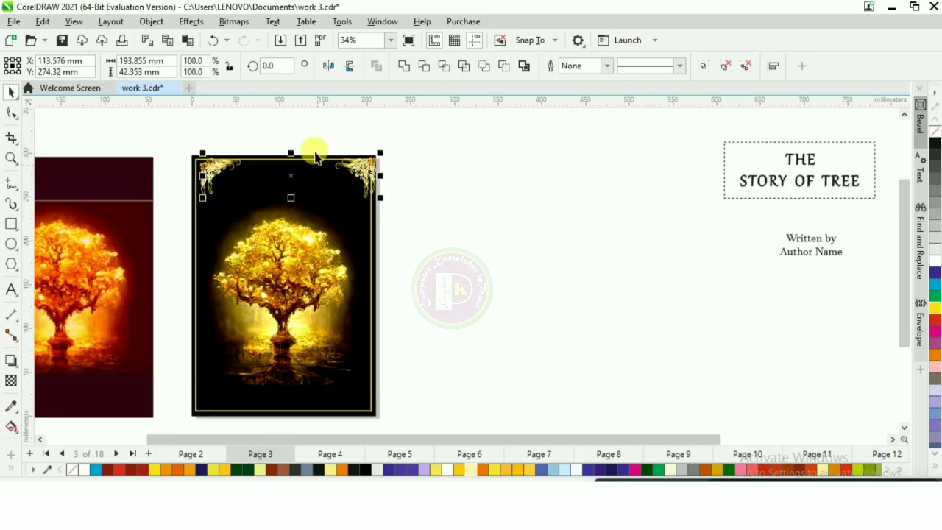
Step: Place a vertically mirrored copy of the two upper ornaments in the frame's lower corners
{"action": "left_click", "coordinate": [349, 67]}
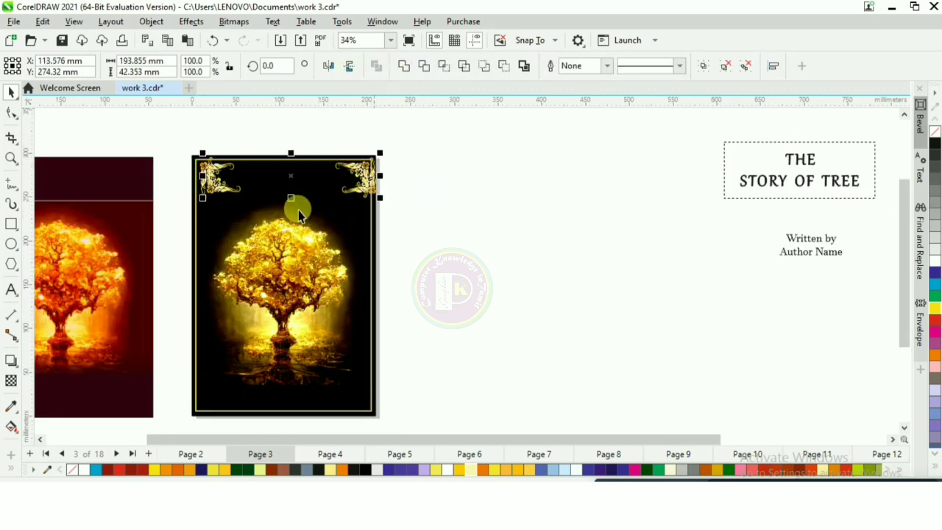
{"action": "left_click_drag", "start_coordinate": [287, 183], "coordinate": [280, 391]}
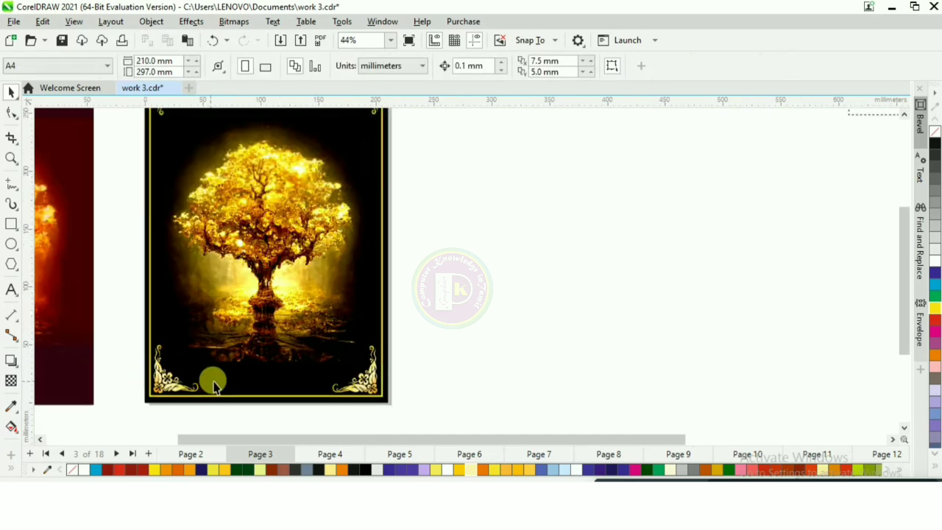
{"action": "scroll", "coordinate": [213, 382], "scroll_direction": "down", "scroll_amount": 2}
{"action": "scroll", "coordinate": [143, 252], "scroll_direction": "up", "scroll_amount": 1}
{"action": "scroll", "coordinate": [141, 252], "scroll_direction": "up", "scroll_amount": 1}
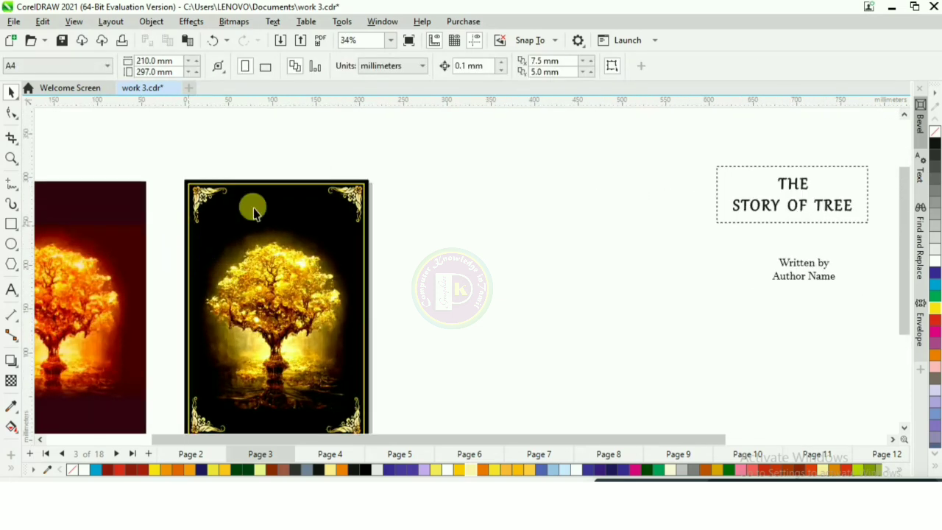
Step: Move the title "THE STORY OF TREE" onto the cover, color it yellow and center it above the tree
{"action": "left_click_drag", "start_coordinate": [711, 193], "coordinate": [222, 232]}
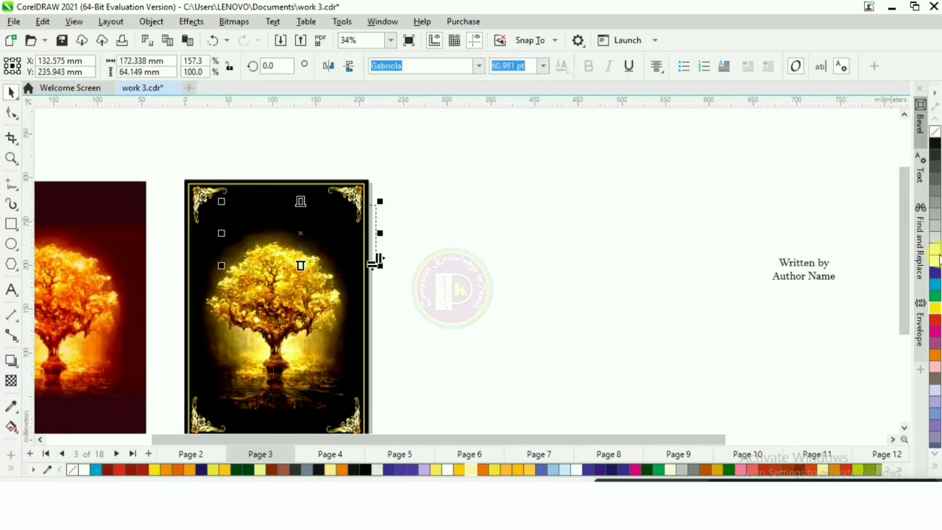
{"action": "left_click", "coordinate": [932, 309]}
{"action": "left_click_drag", "start_coordinate": [309, 222], "coordinate": [283, 209]}
{"action": "left_click", "coordinate": [420, 193]}
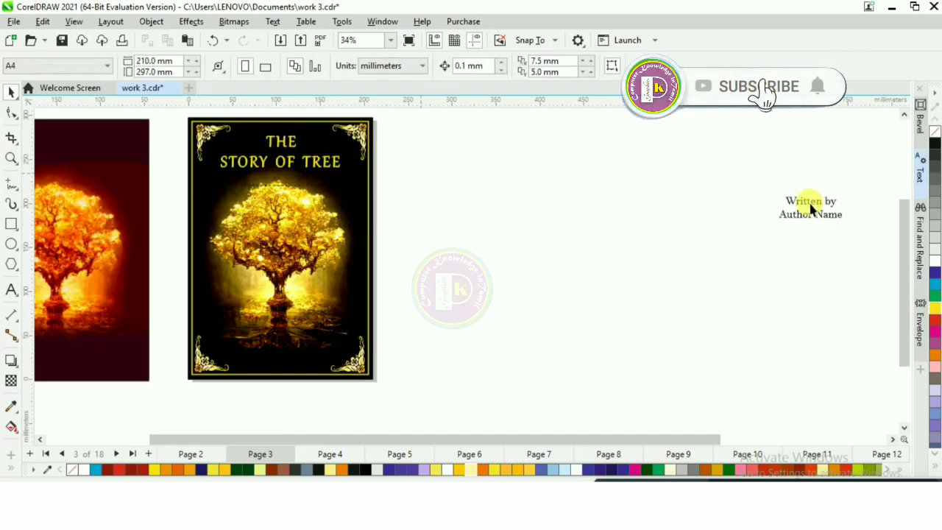
Step: Move the "Written by Author Name" text onto the cover in yellow, centered between the two lower ornaments
{"action": "left_click_drag", "start_coordinate": [809, 208], "coordinate": [298, 337]}
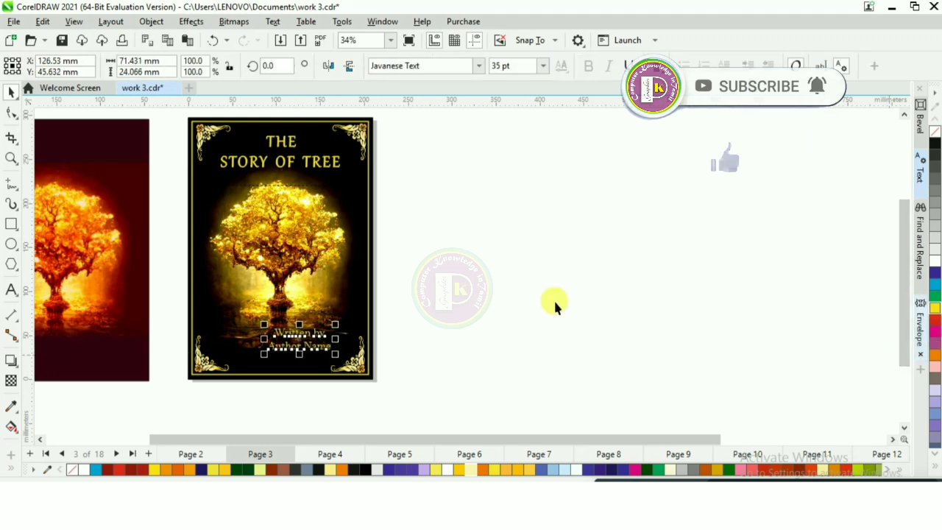
{"action": "scroll", "coordinate": [237, 338], "scroll_direction": "up", "scroll_amount": 1}
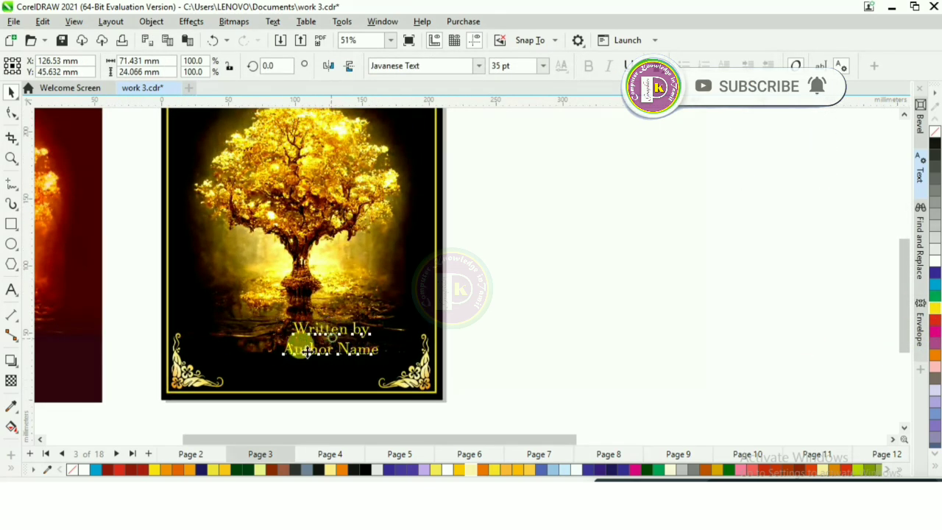
{"action": "left_click_drag", "start_coordinate": [331, 346], "coordinate": [302, 368]}
{"action": "left_click", "coordinate": [542, 292]}
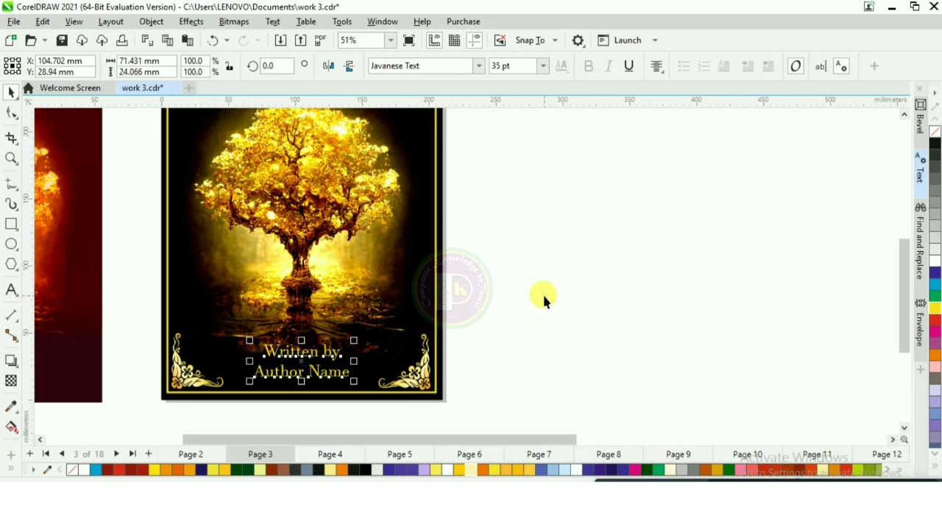
Step: Duplicate the entire front cover design and place the copy directly to the right of the original
{"action": "scroll", "coordinate": [235, 304], "scroll_direction": "down", "scroll_amount": 1}
{"action": "scroll", "coordinate": [237, 306], "scroll_direction": "down", "scroll_amount": 4}
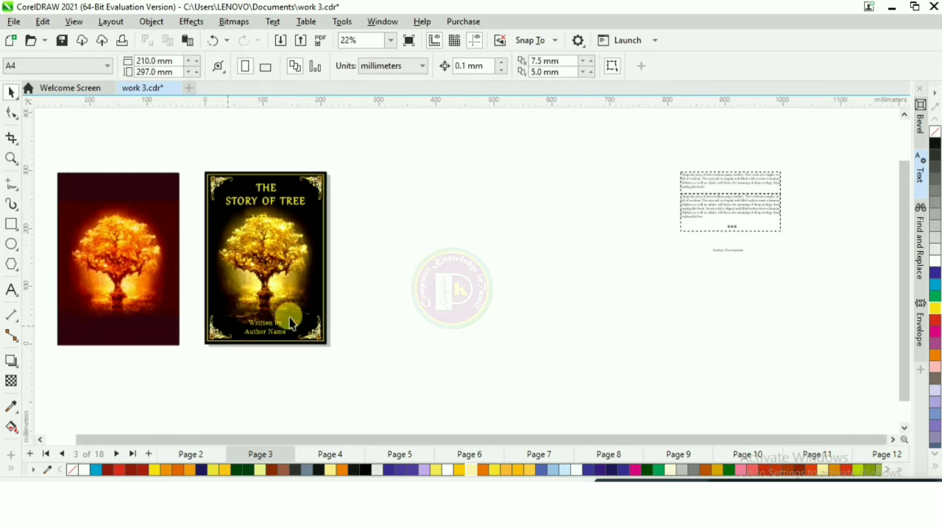
{"action": "scroll", "coordinate": [248, 302], "scroll_direction": "up", "scroll_amount": 1}
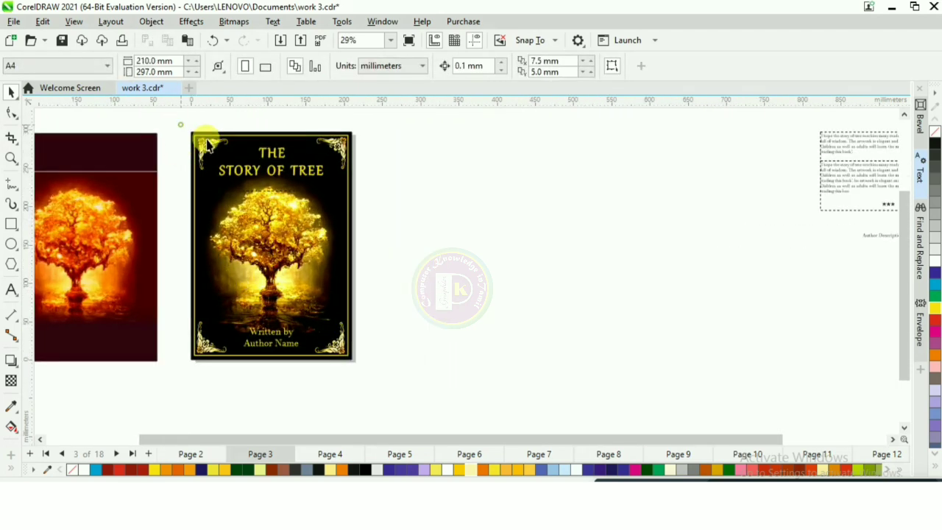
{"action": "left_click_drag", "start_coordinate": [183, 125], "coordinate": [390, 374]}
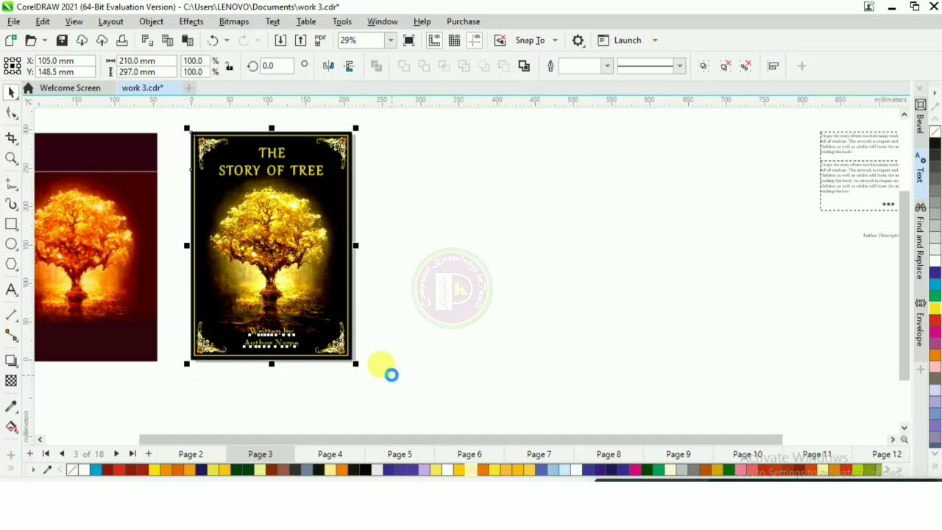
{"action": "left_click_drag", "start_coordinate": [275, 246], "coordinate": [464, 254]}
{"action": "scroll", "coordinate": [464, 254], "scroll_direction": "up", "scroll_amount": 1}
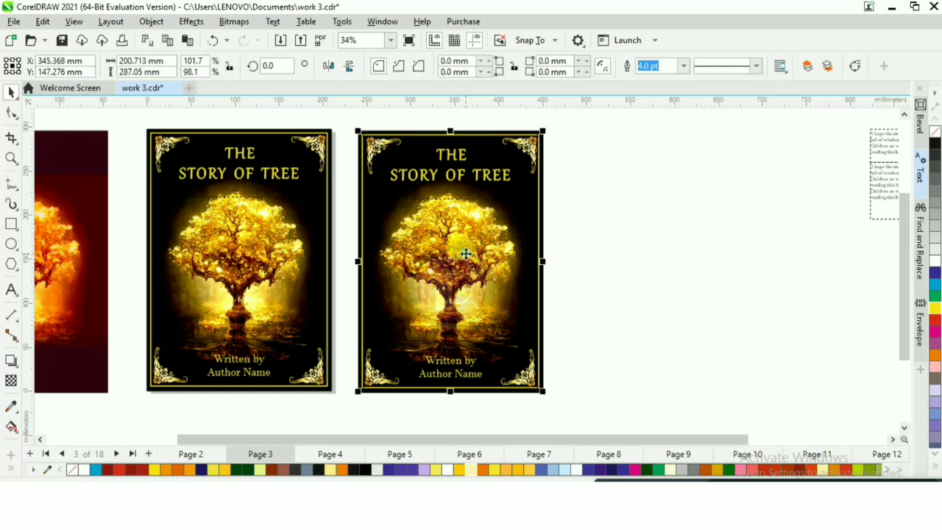
{"action": "left_click", "coordinate": [596, 254]}
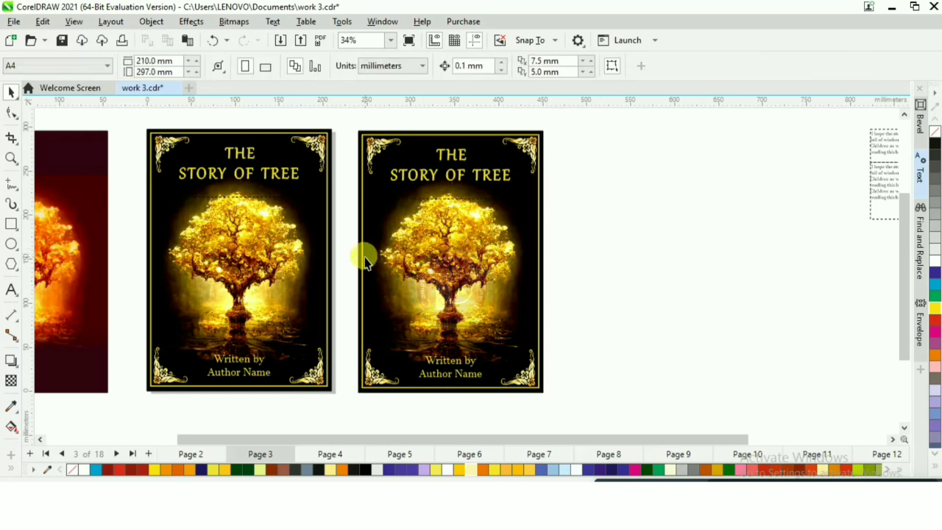
Step: Delete the tree image, the author text and the title from the copied cover
{"action": "left_click", "coordinate": [360, 259]}
{"action": "key", "text": "Delete"}
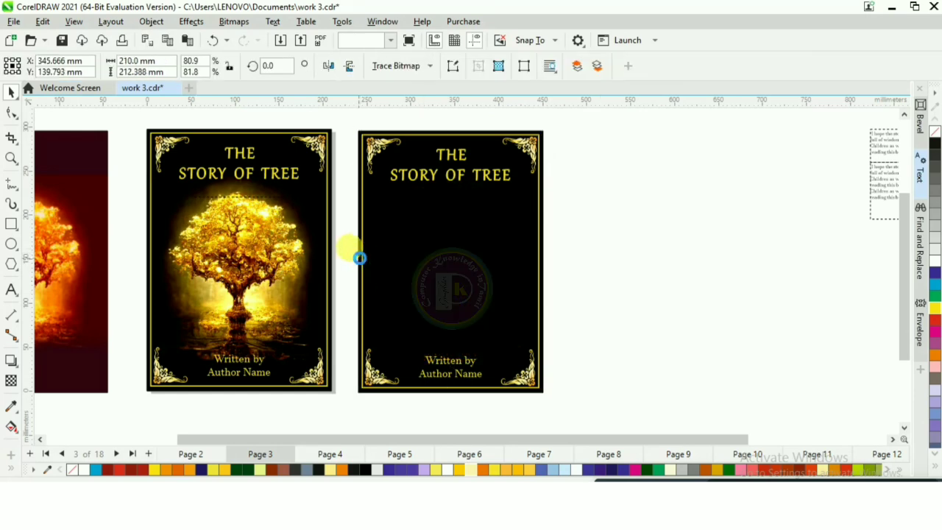
{"action": "left_click", "coordinate": [442, 366]}
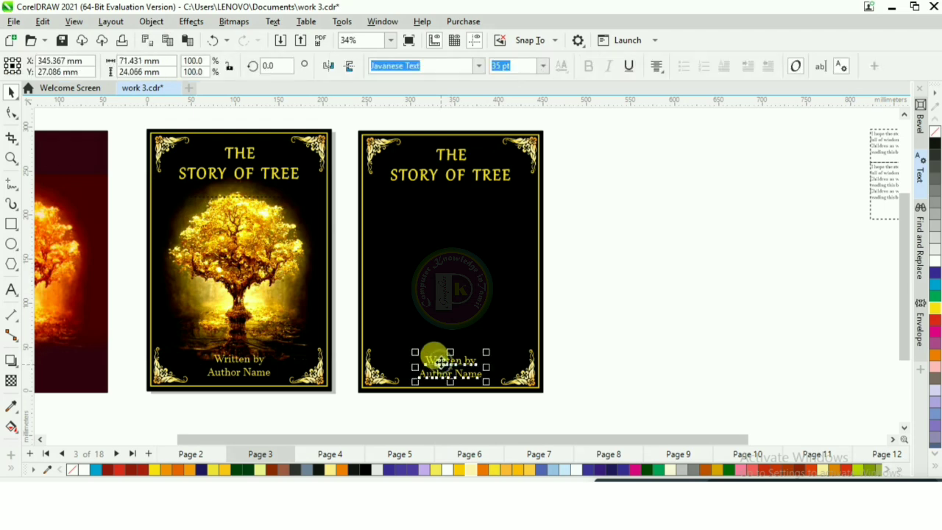
{"action": "key", "text": "Delete"}
{"action": "left_click", "coordinate": [429, 176]}
{"action": "key", "text": "Delete"}
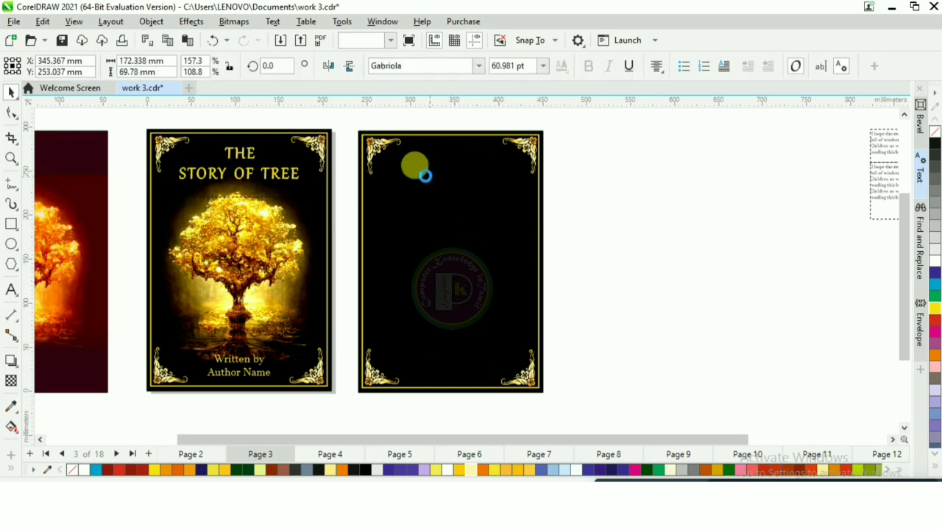
Step: Move both book description paragraphs onto the copied cover in yellow, stacked one above the other in its upper half
{"action": "scroll", "coordinate": [350, 206], "scroll_direction": "down", "scroll_amount": 3}
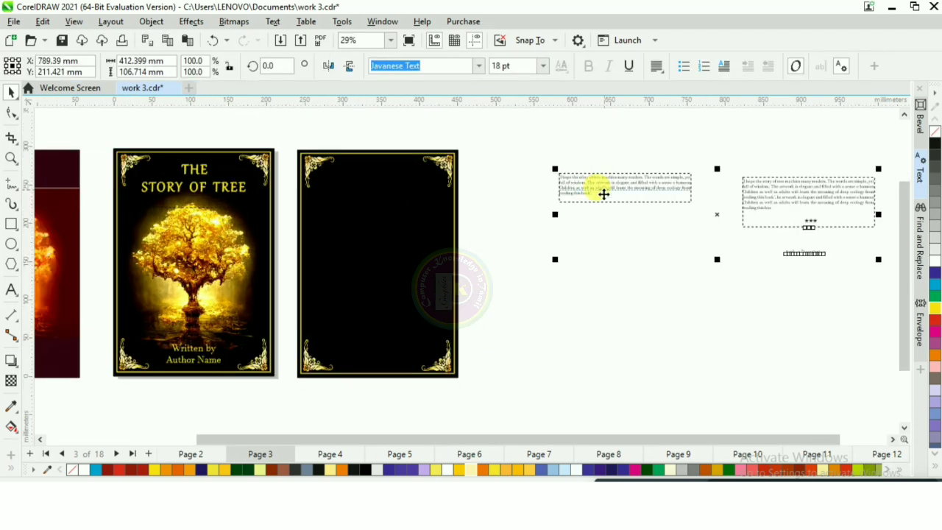
{"action": "left_click_drag", "start_coordinate": [608, 177], "coordinate": [365, 205]}
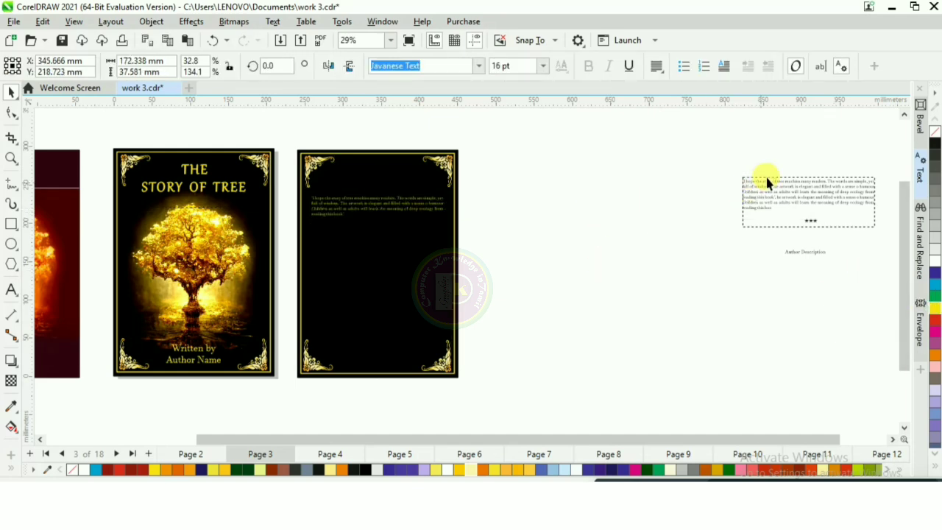
{"action": "left_click_drag", "start_coordinate": [767, 182], "coordinate": [340, 238]}
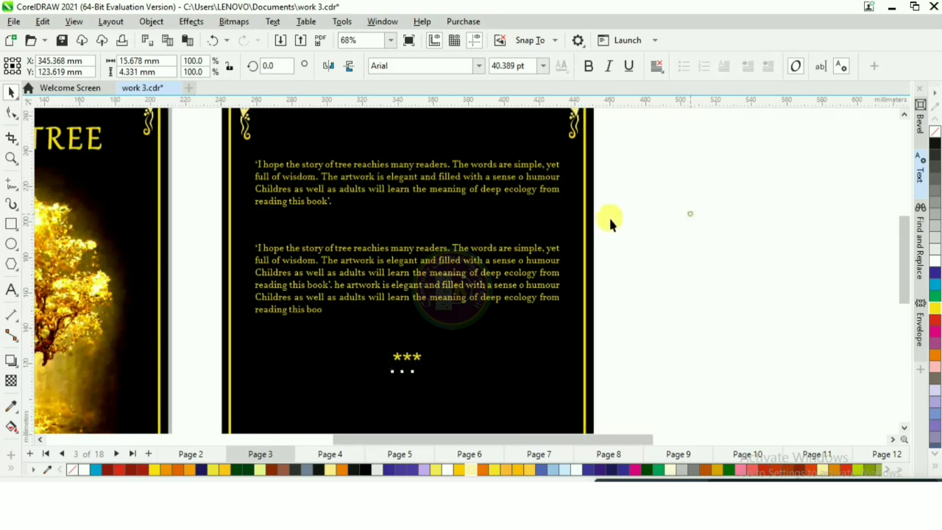
Step: Shift the row of three yellow asterisks slightly to the right, keeping it below the second paragraph
{"action": "scroll", "coordinate": [329, 211], "scroll_direction": "down", "scroll_amount": 2}
{"action": "left_click", "coordinate": [395, 323]}
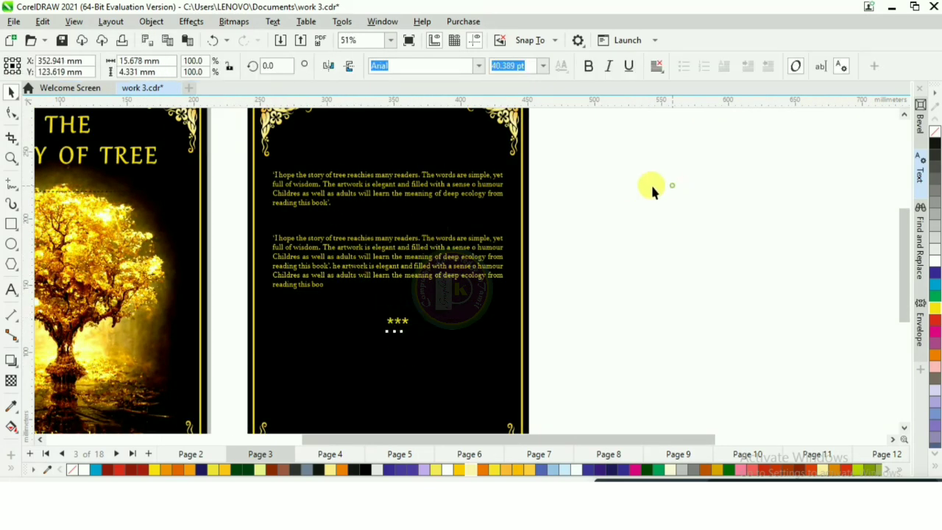
{"action": "scroll", "coordinate": [424, 210], "scroll_direction": "down", "scroll_amount": 1}
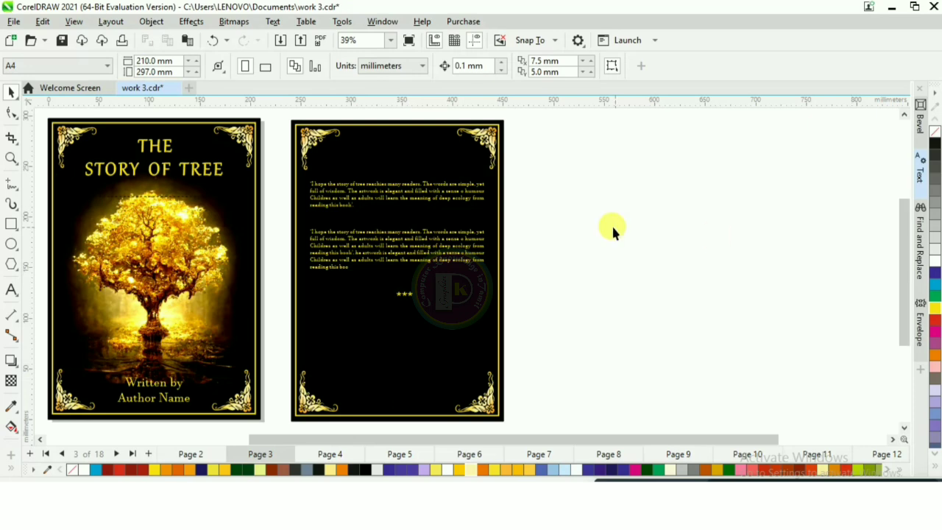
Step: Move the "Author Description" text onto the back cover in yellow, centered below the asterisks, and raise it slightly
{"action": "scroll", "coordinate": [613, 229], "scroll_direction": "down", "scroll_amount": 1}
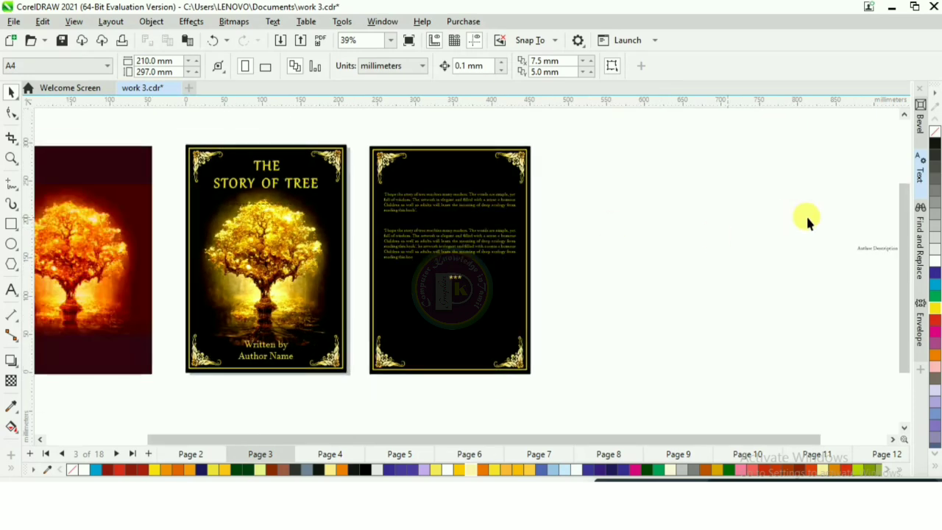
{"action": "left_click", "coordinate": [440, 307]}
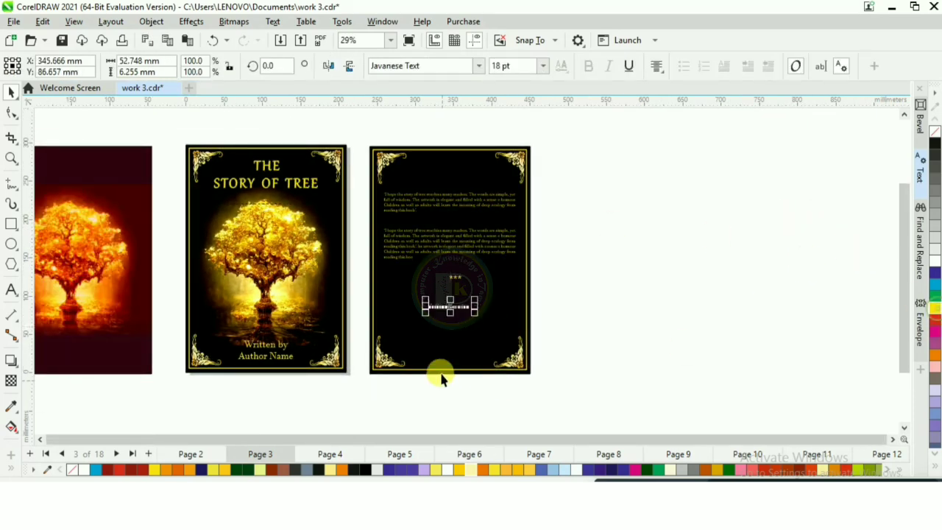
{"action": "scroll", "coordinate": [440, 377], "scroll_direction": "up", "scroll_amount": 1}
{"action": "scroll", "coordinate": [447, 337], "scroll_direction": "up", "scroll_amount": 1}
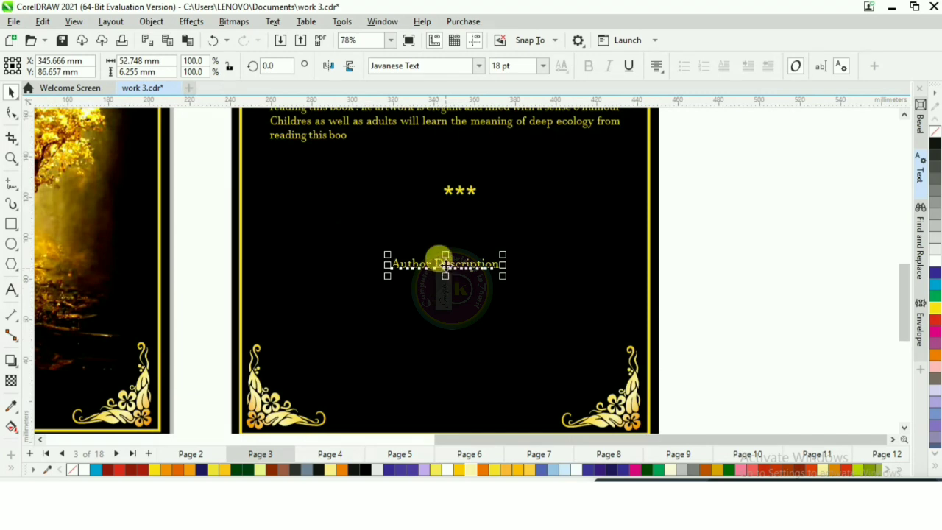
{"action": "left_click_drag", "start_coordinate": [449, 260], "coordinate": [448, 260]}
{"action": "scroll", "coordinate": [372, 238], "scroll_direction": "down", "scroll_amount": 2}
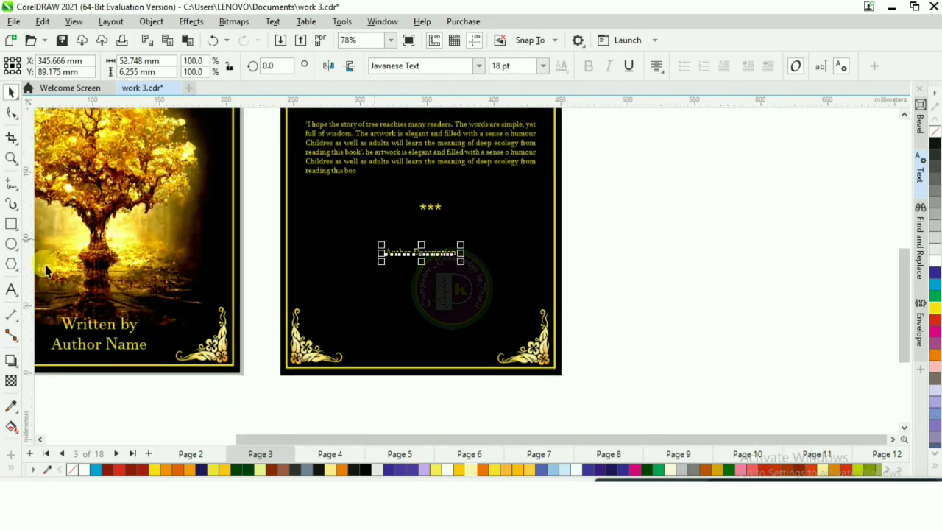
Step: Draw a yellow-outlined rectangle about 154 by 68 mm around the "Author Description" text and round its corners to about 17 mm
{"action": "left_click_drag", "start_coordinate": [317, 236], "coordinate": [522, 324]}
{"action": "key", "text": "F10"}
{"action": "left_click", "coordinate": [315, 239]}
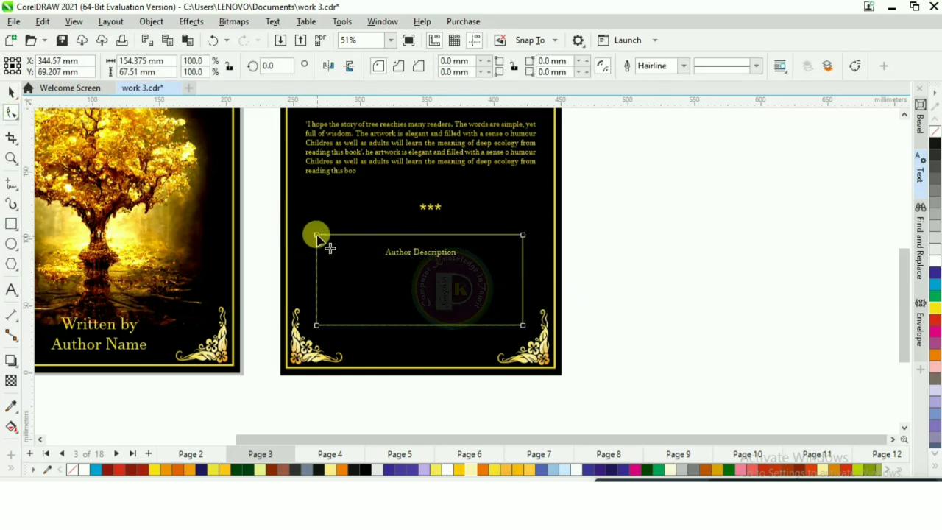
{"action": "left_click_drag", "start_coordinate": [317, 237], "coordinate": [339, 236]}
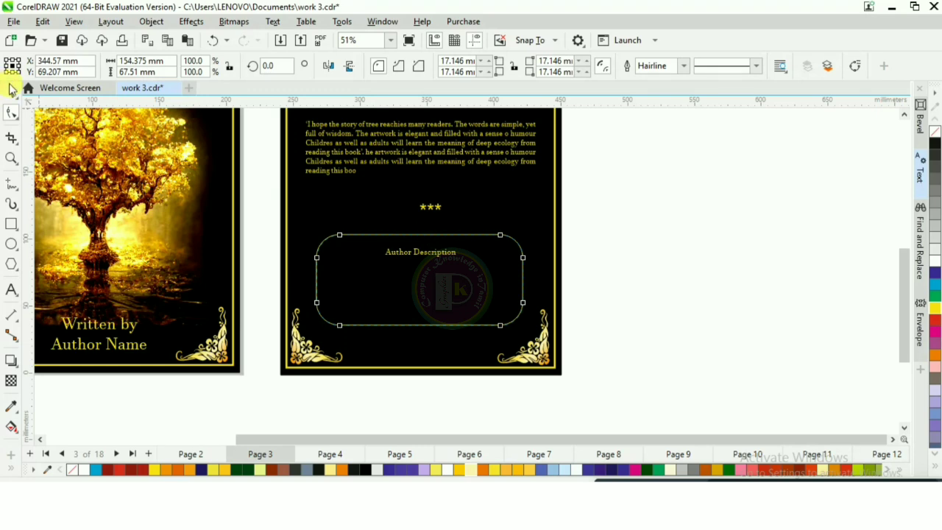
{"action": "scroll", "coordinate": [406, 290], "scroll_direction": "down", "scroll_amount": 3}
{"action": "left_click", "coordinate": [406, 290]}
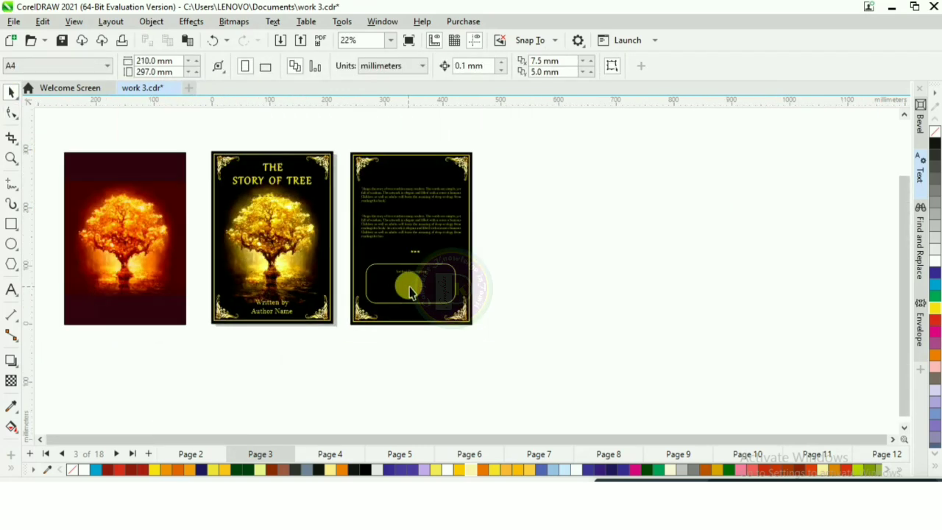
Step: Review the red and black front covers and the back cover side by side, checking their frames, titles and text
{"action": "scroll", "coordinate": [250, 235], "scroll_direction": "up", "scroll_amount": 3}
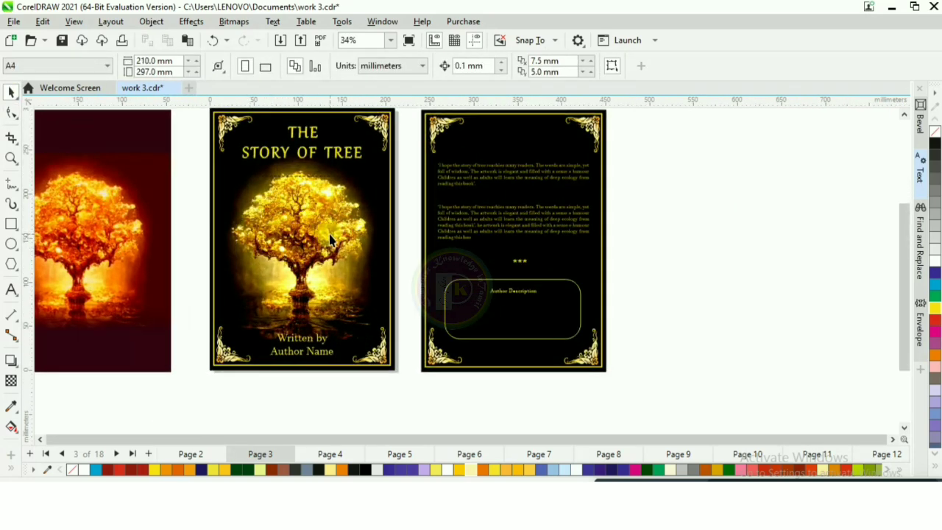
{"action": "scroll", "coordinate": [330, 237], "scroll_direction": "down", "scroll_amount": 1}
{"action": "scroll", "coordinate": [268, 137], "scroll_direction": "up", "scroll_amount": 1}
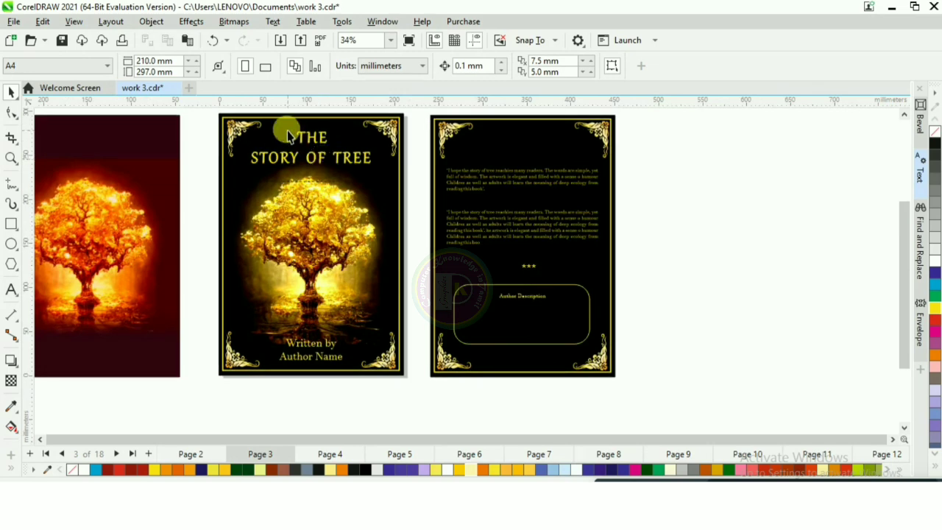
{"action": "scroll", "coordinate": [368, 279], "scroll_direction": "down", "scroll_amount": 1}
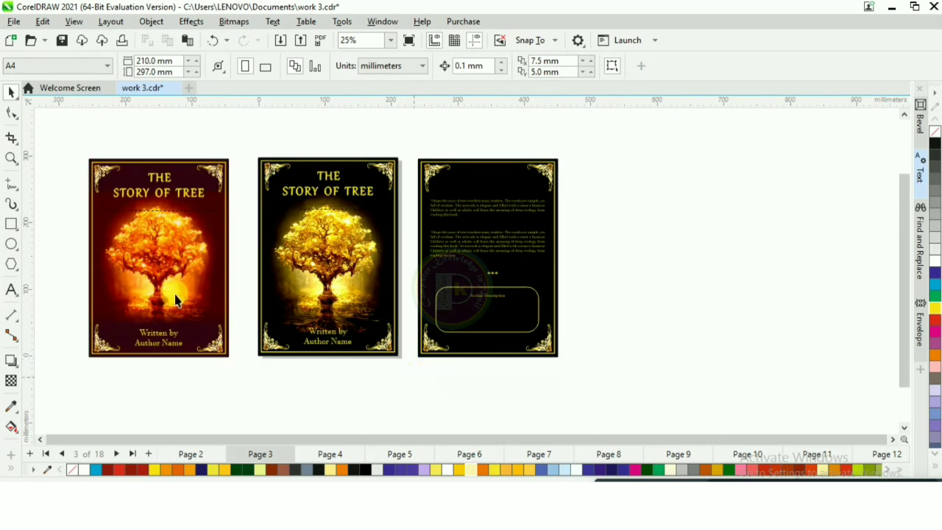
{"action": "scroll", "coordinate": [154, 284], "scroll_direction": "up", "scroll_amount": 1}
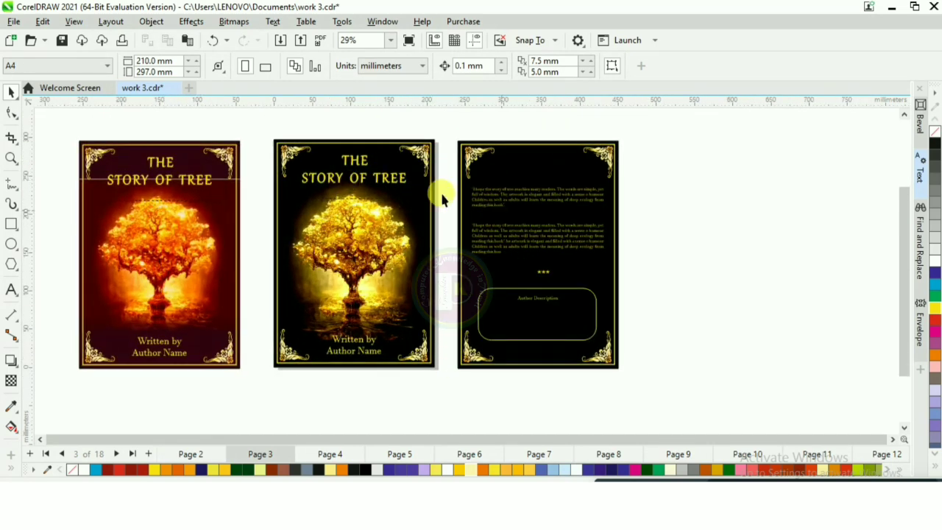
{"action": "scroll", "coordinate": [147, 173], "scroll_direction": "down", "scroll_amount": 1}
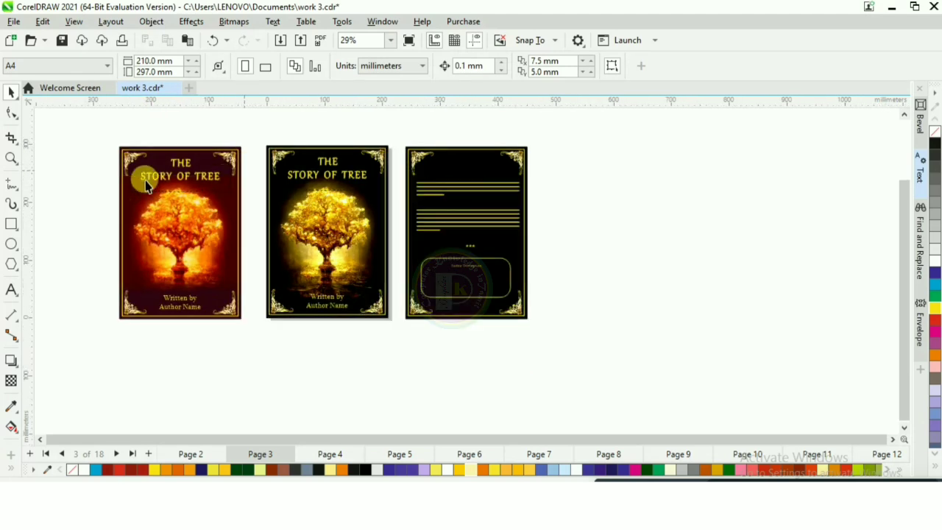
{"action": "scroll", "coordinate": [144, 161], "scroll_direction": "up", "scroll_amount": 1}
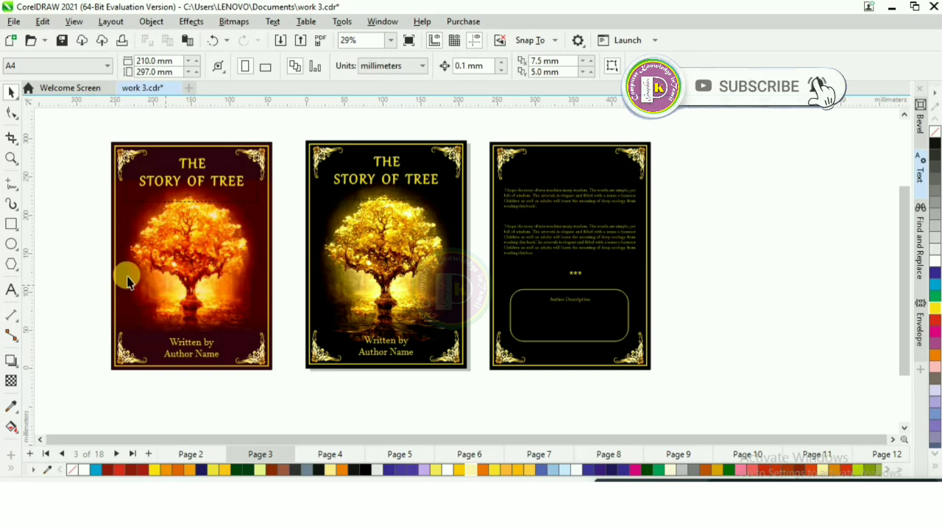
{"action": "scroll", "coordinate": [350, 267], "scroll_direction": "down", "scroll_amount": 1}
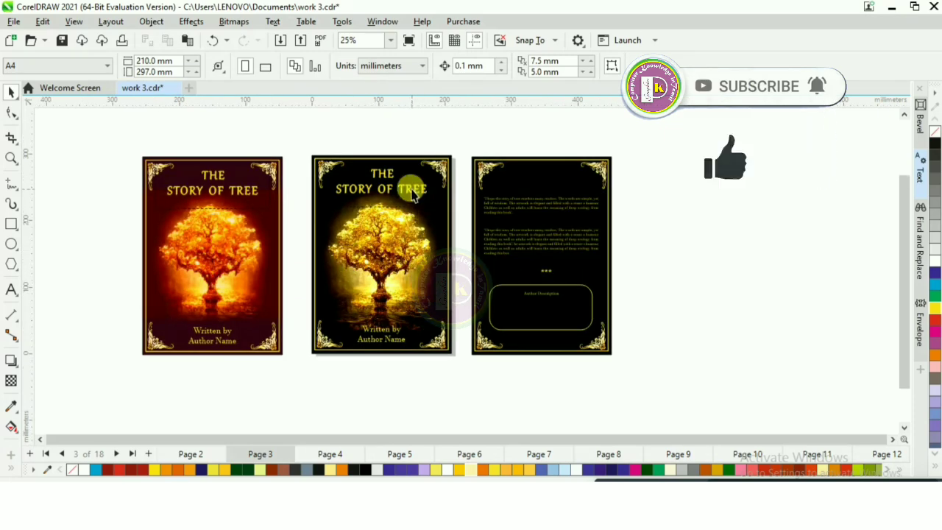
{"action": "scroll", "coordinate": [403, 200], "scroll_direction": "up", "scroll_amount": 2}
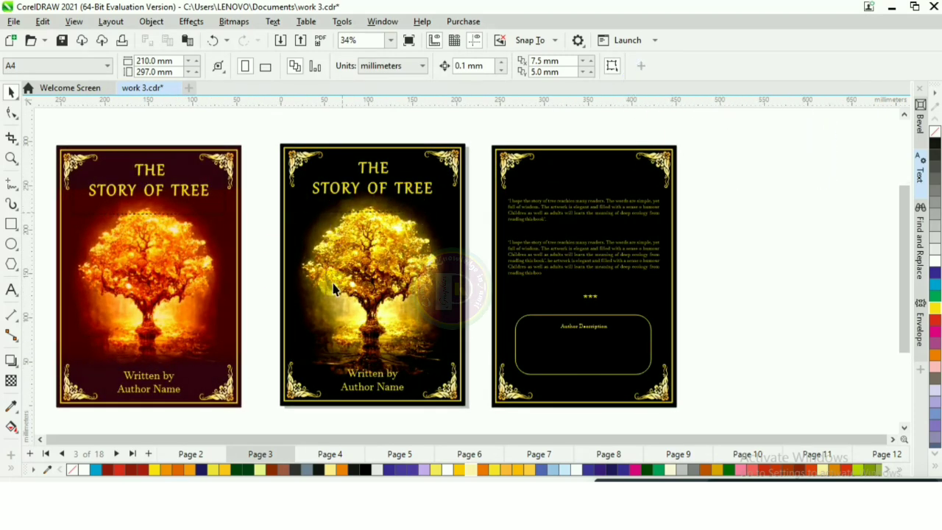